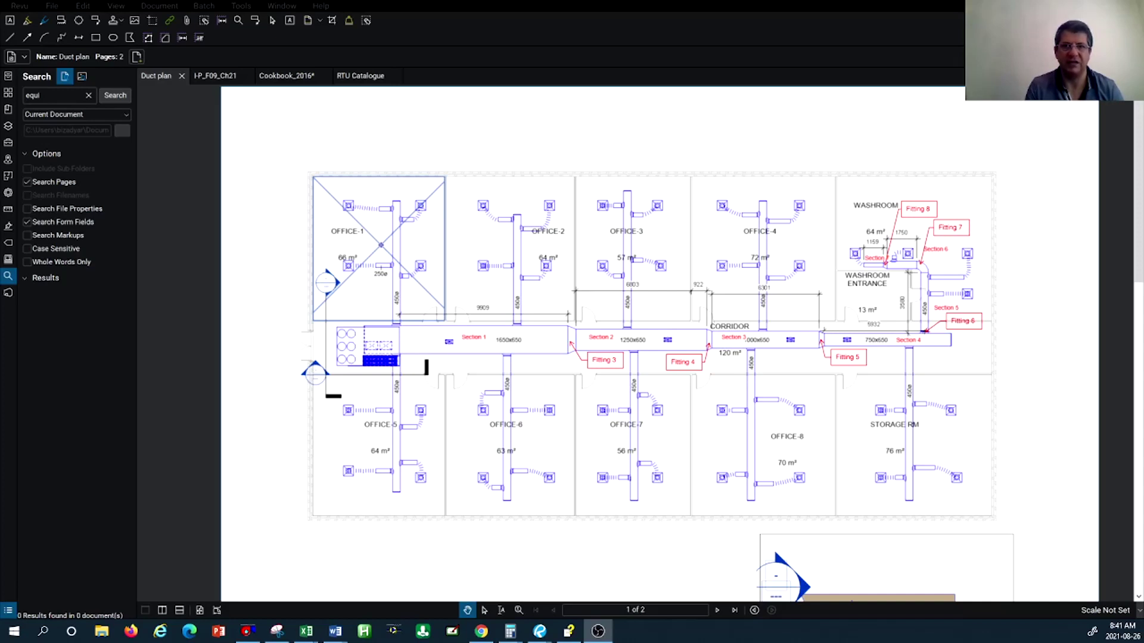
Open the RTU Catalogue and review the direct drive blower data table for KGA036 and KGA048
{"action": "left_click", "coordinate": [369, 79]}
{"action": "left_click", "coordinate": [369, 80]}
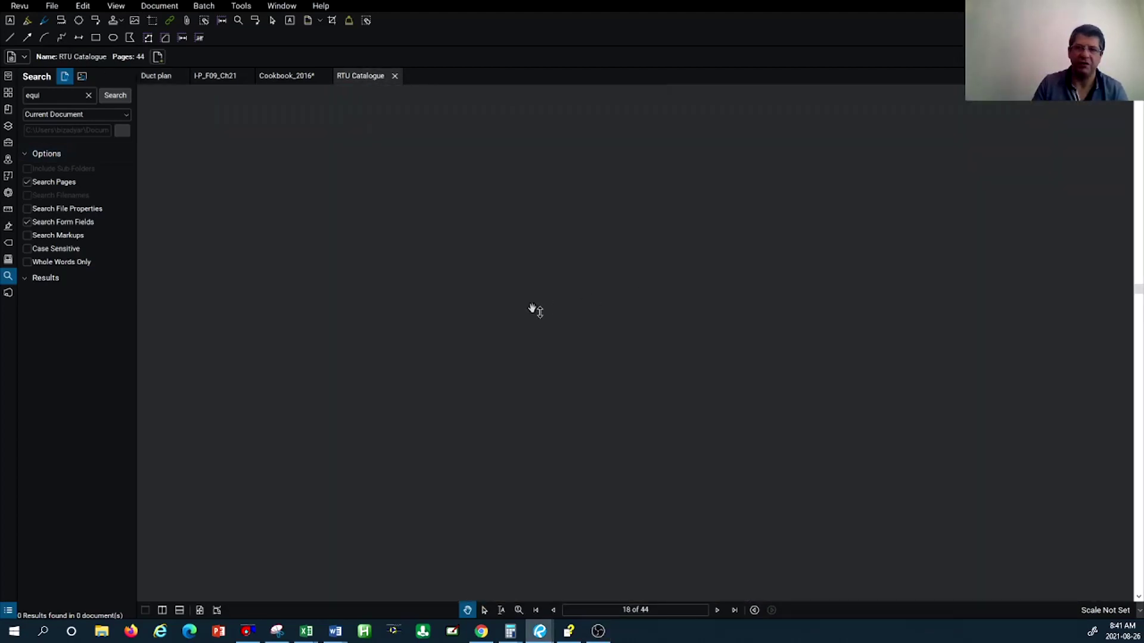
{"action": "scroll", "coordinate": [486, 310], "scroll_direction": "down", "scroll_amount": 1}
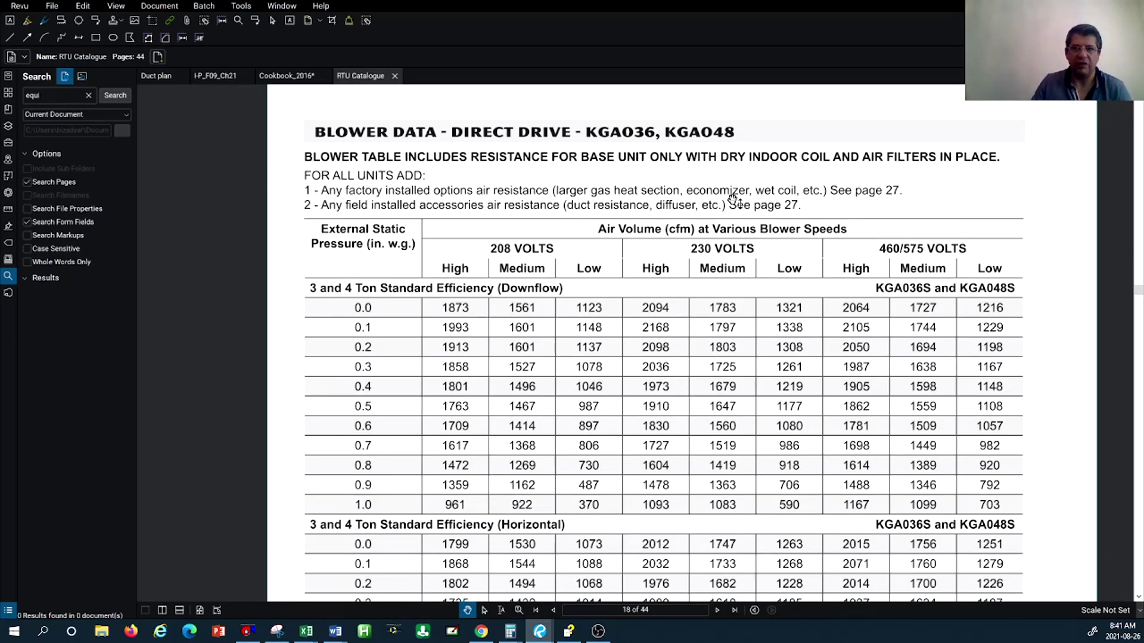
{"action": "left_click_drag", "start_coordinate": [617, 226], "coordinate": [606, 214]}
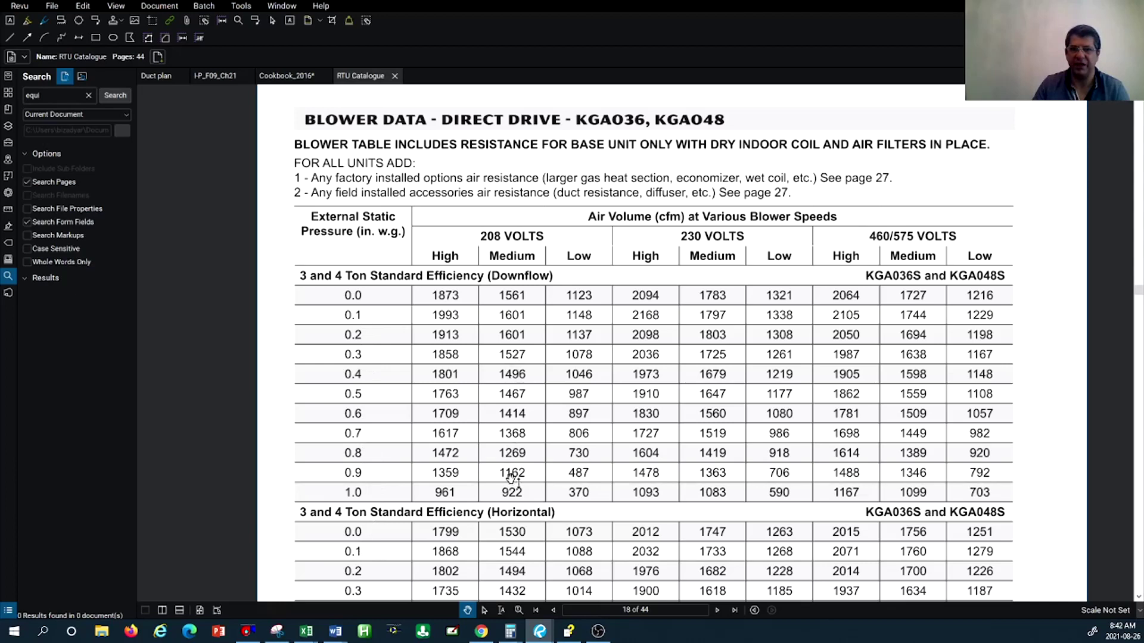
{"action": "left_click", "coordinate": [355, 471]}
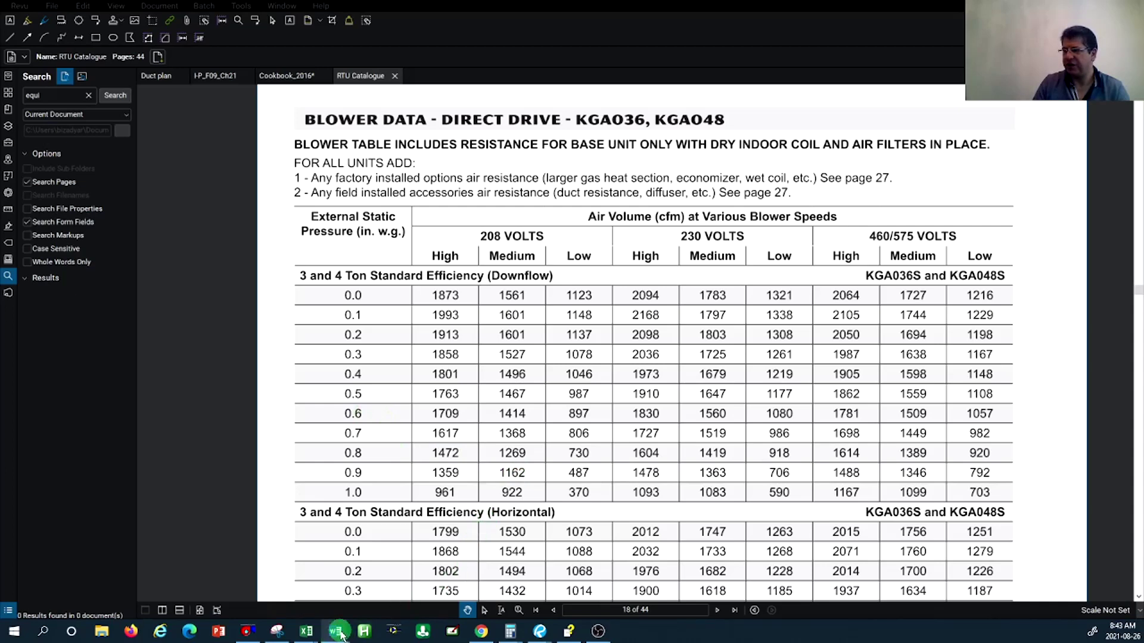
Switch to Word to review the room-by-room air supply table and switch to the duct size calculation spreadsheet in Excel
{"action": "mouse_move", "coordinate": [335, 635]}
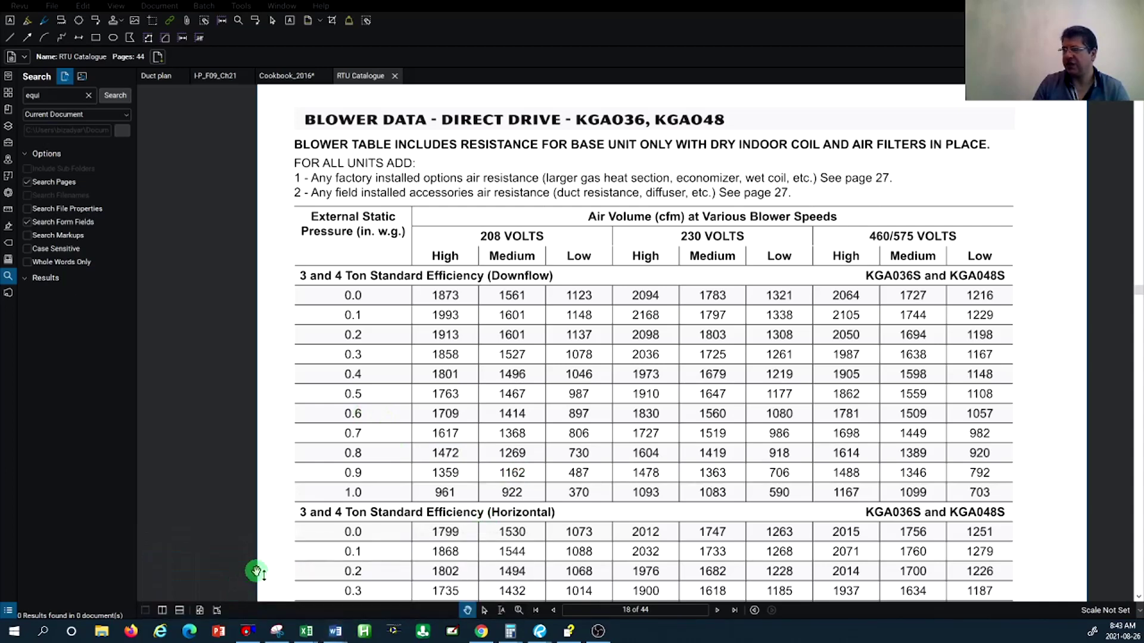
{"action": "key", "text": "alt+Tab"}
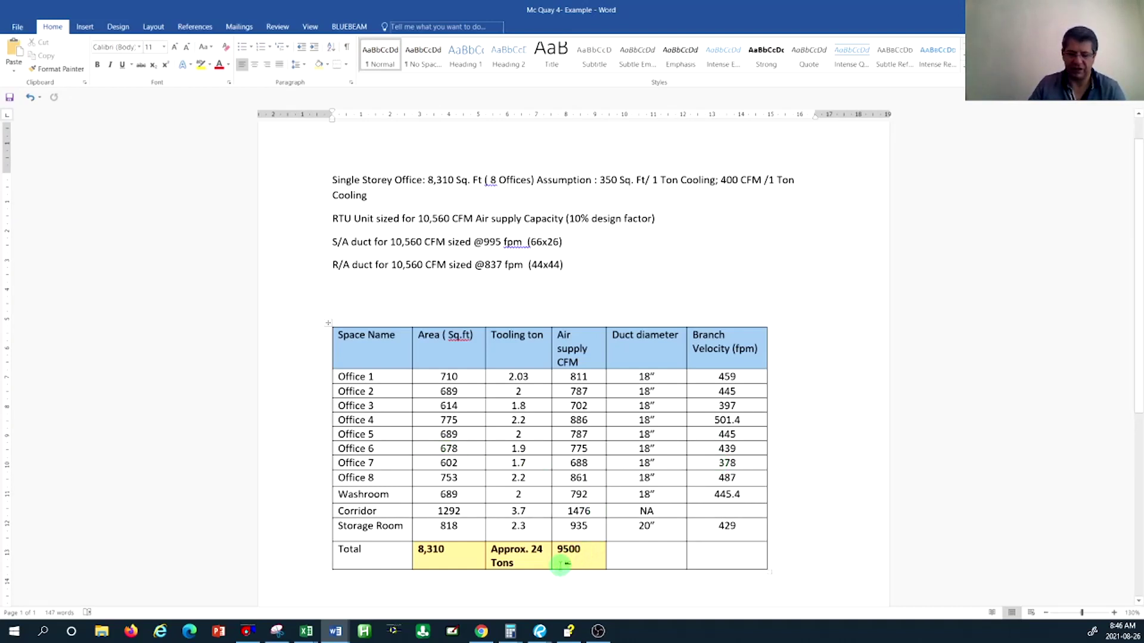
{"action": "scroll", "coordinate": [574, 306], "scroll_direction": "down", "scroll_amount": 3}
{"action": "mouse_move", "coordinate": [309, 637]}
{"action": "left_click", "coordinate": [256, 575]}
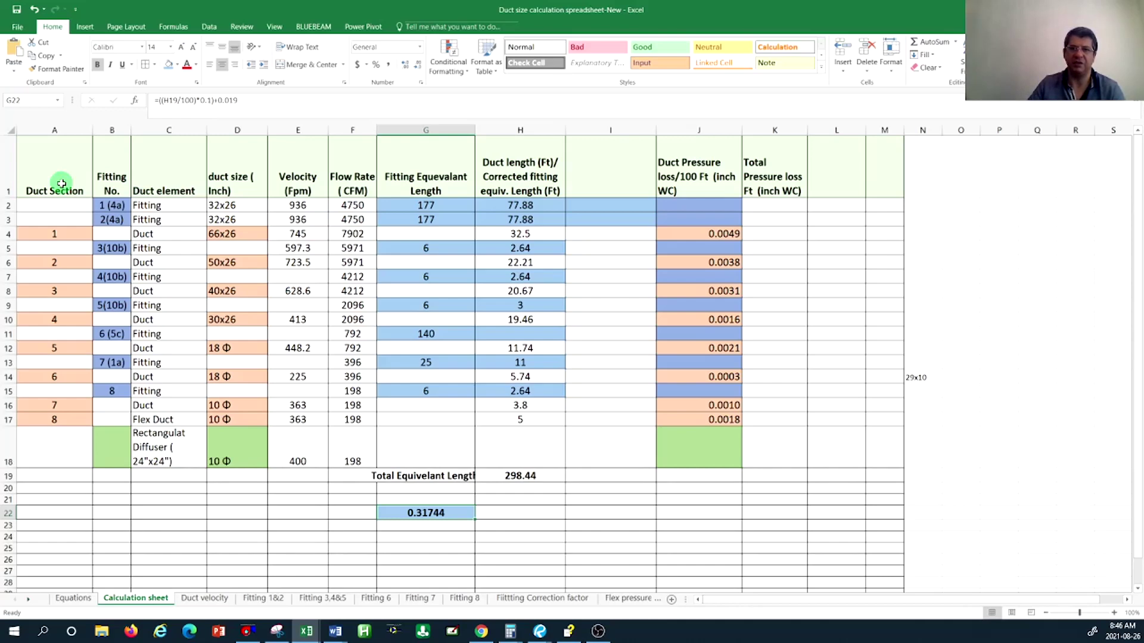
Switch to the duct plan in Revu, examine the red dashed duct run on page 2, and return to the Excel calculation sheet
{"action": "key", "text": "alt+Tab"}
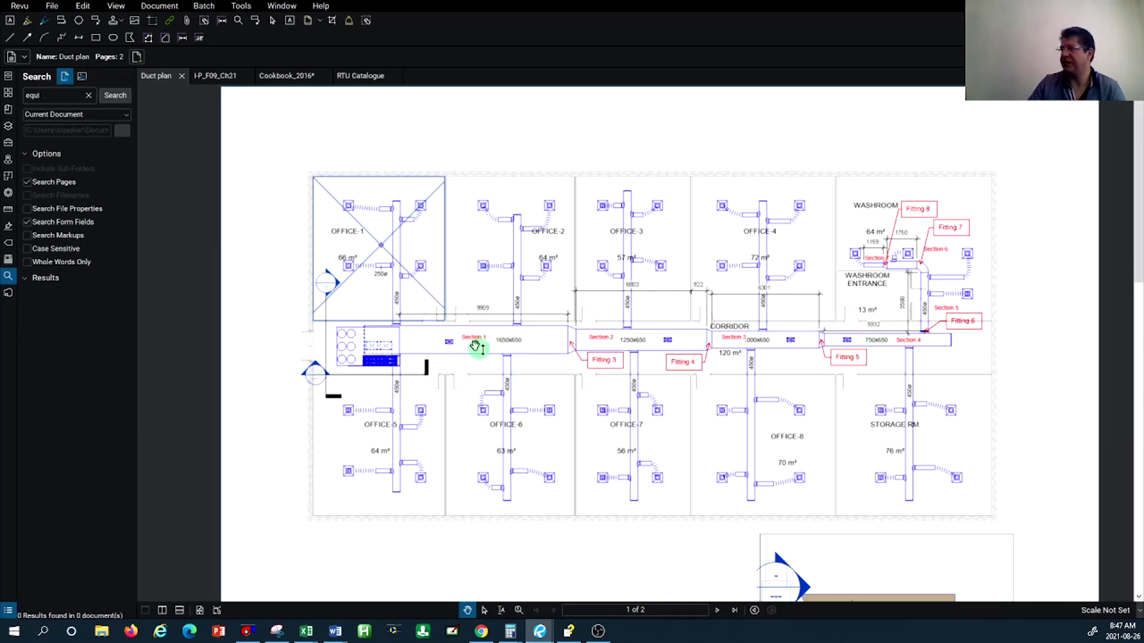
{"action": "scroll", "coordinate": [801, 332], "scroll_direction": "down", "scroll_amount": 10}
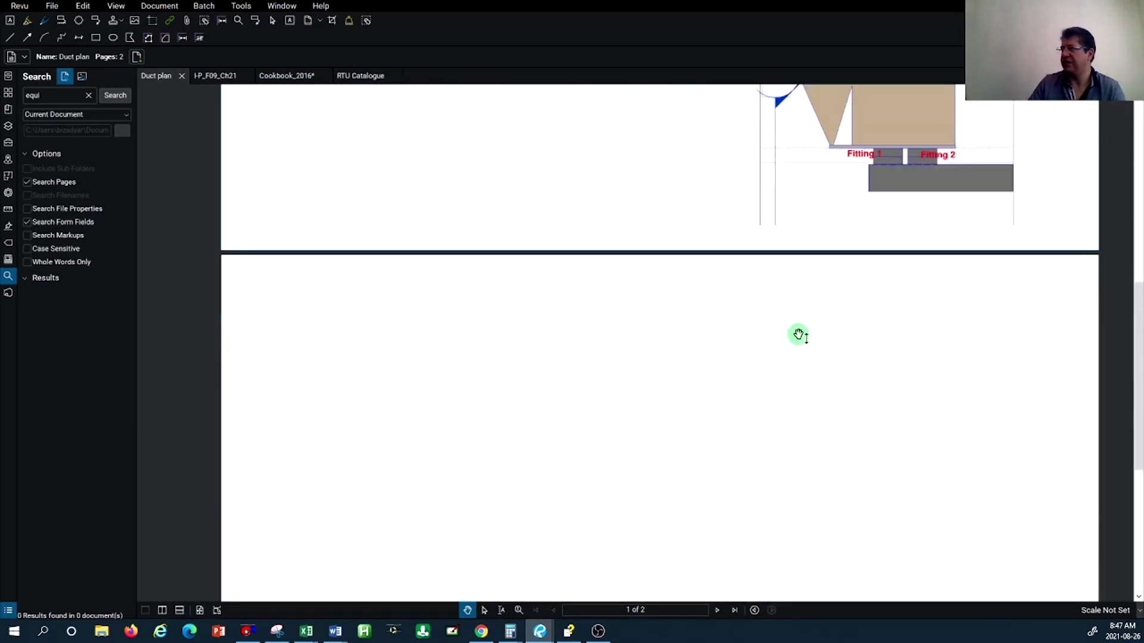
{"action": "scroll", "coordinate": [796, 333], "scroll_direction": "up", "scroll_amount": 5}
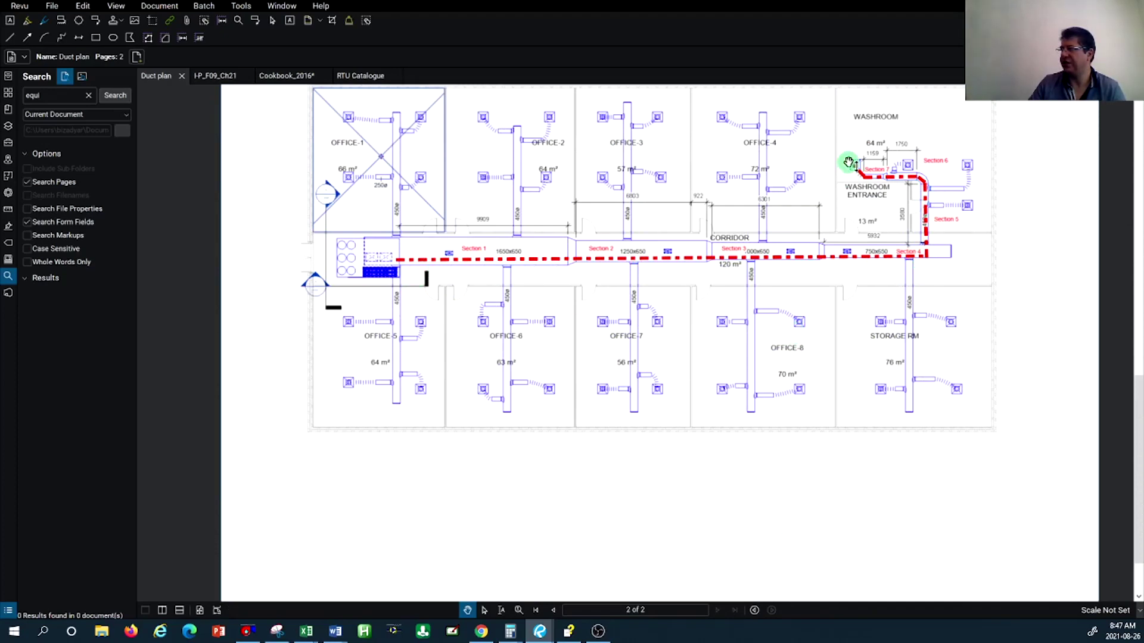
{"action": "scroll", "coordinate": [773, 285], "scroll_direction": "up", "scroll_amount": 1}
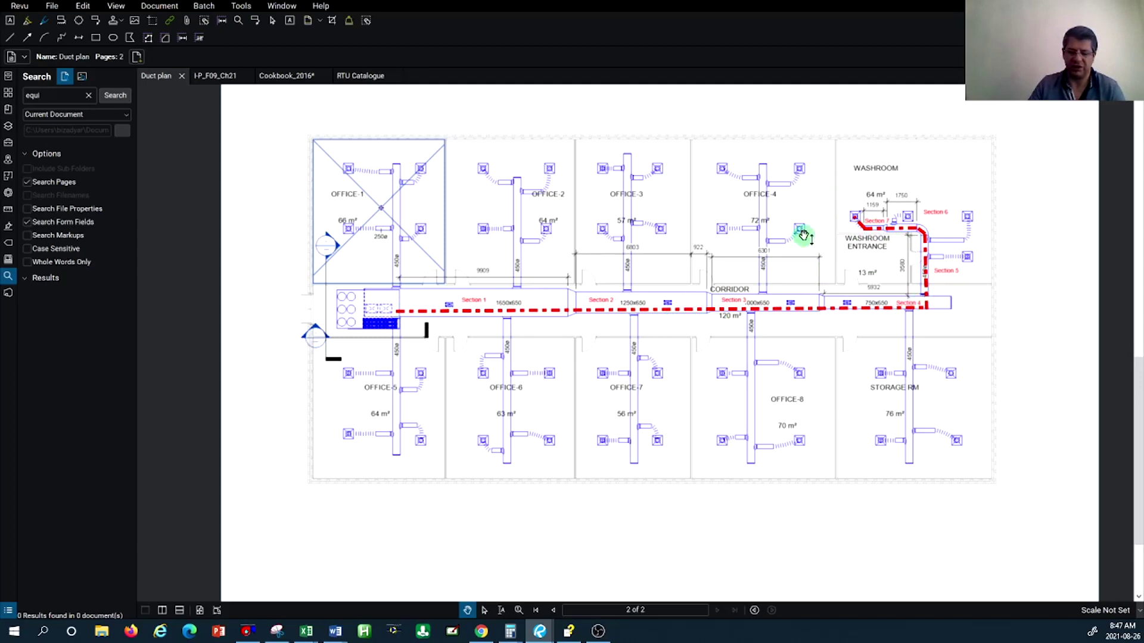
{"action": "key", "text": "alt+Tab"}
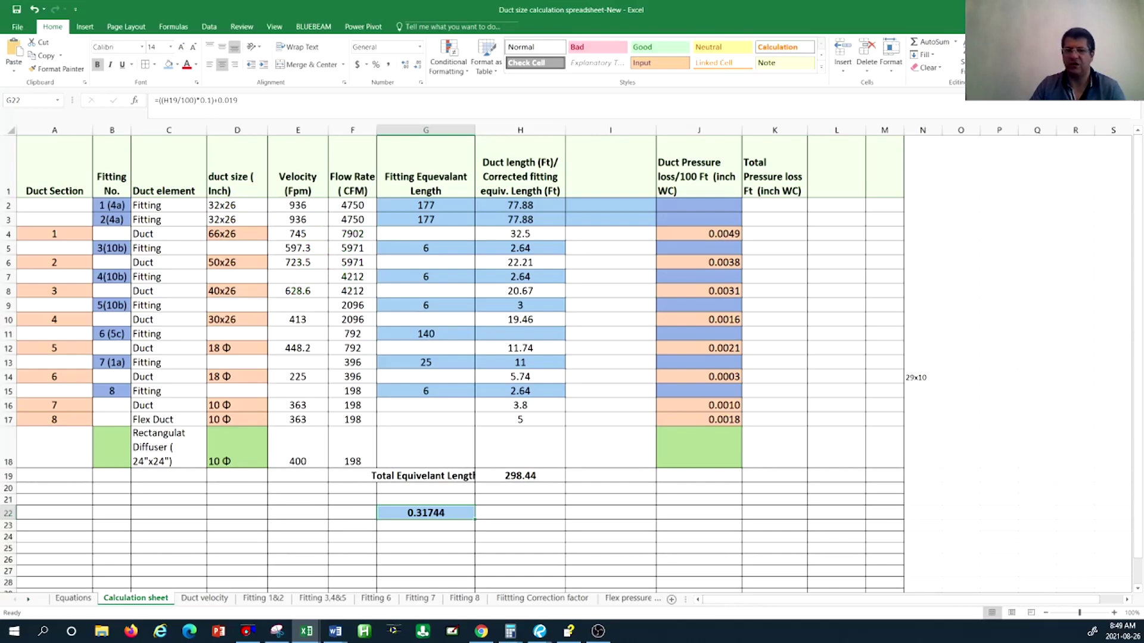
Open the McQuay DuctSizer over the spreadsheet and set its flow rate to 4750 cfm
{"action": "left_click", "coordinate": [247, 631]}
{"action": "left_click_drag", "start_coordinate": [238, 192], "coordinate": [654, 159]}
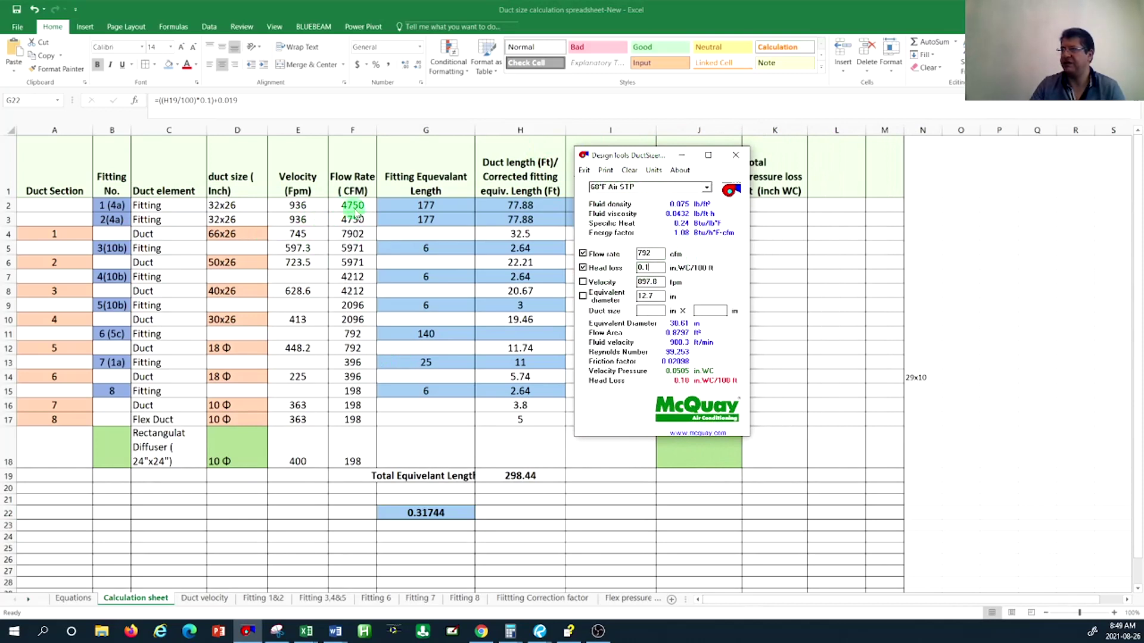
{"action": "double_click", "coordinate": [650, 254]}
{"action": "type", "text": "4750"}
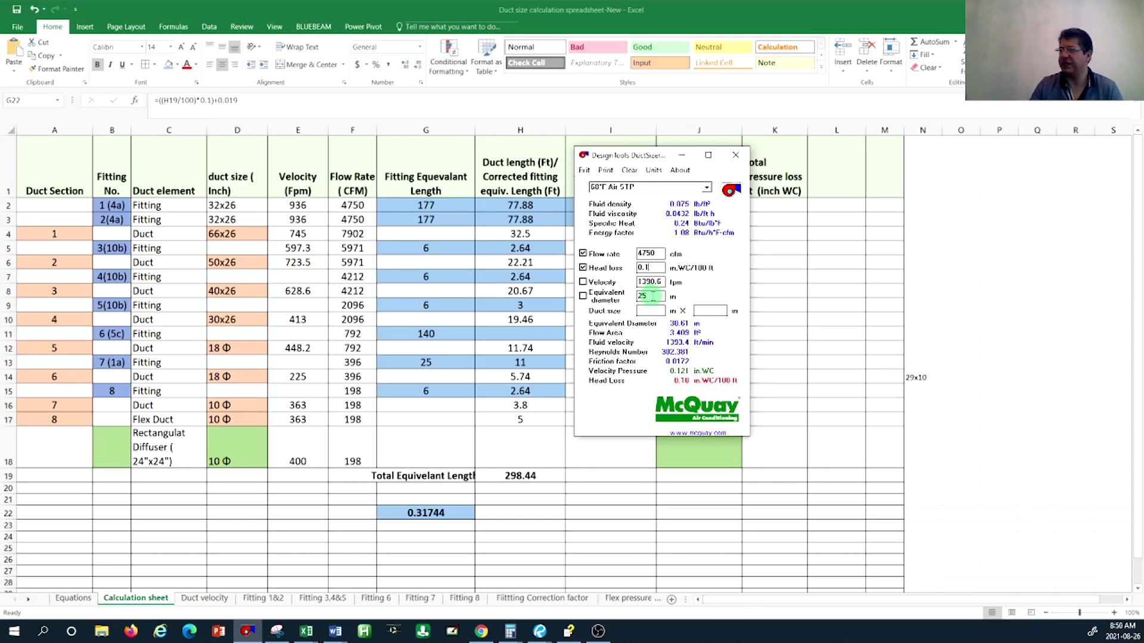
{"action": "left_click", "coordinate": [647, 296]}
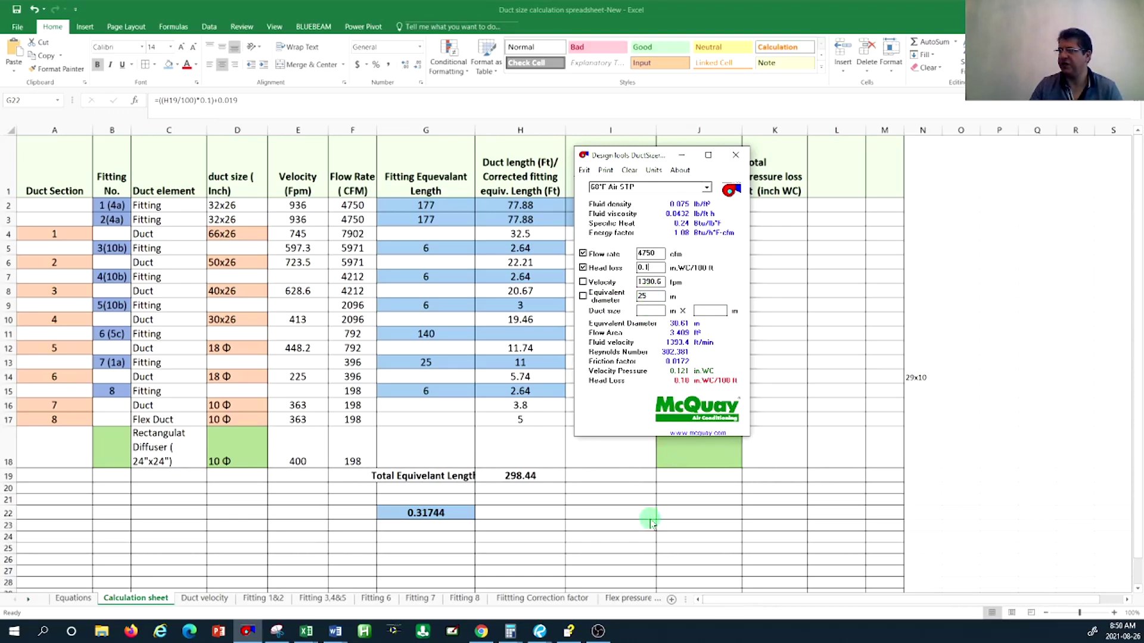
{"action": "left_click", "coordinate": [642, 268]}
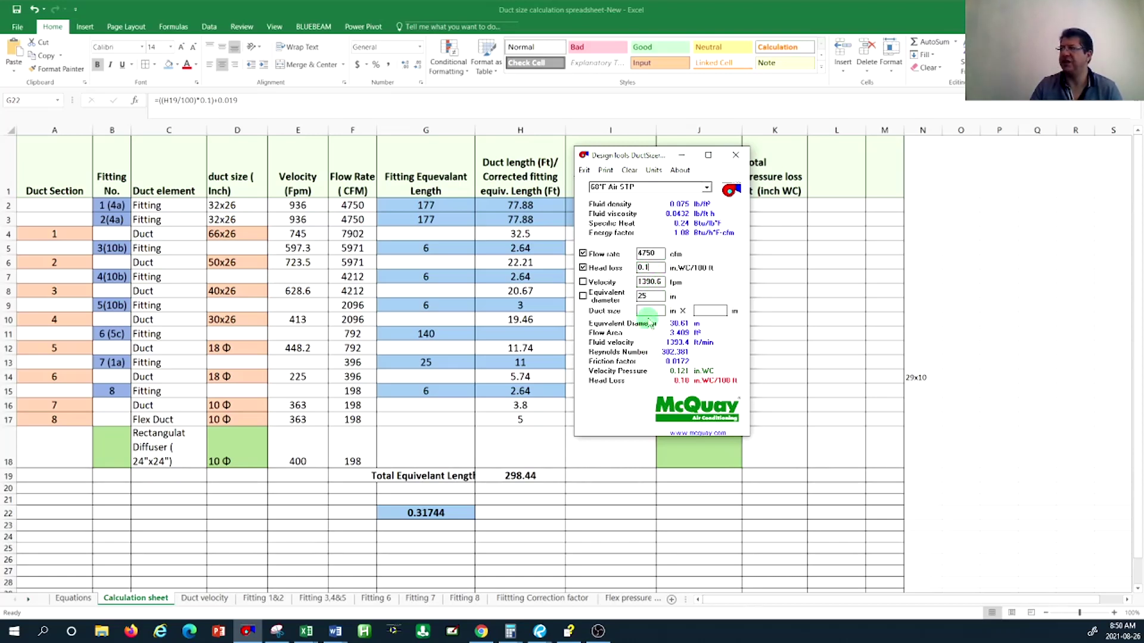
{"action": "left_click", "coordinate": [653, 253]}
{"action": "left_click", "coordinate": [648, 295]}
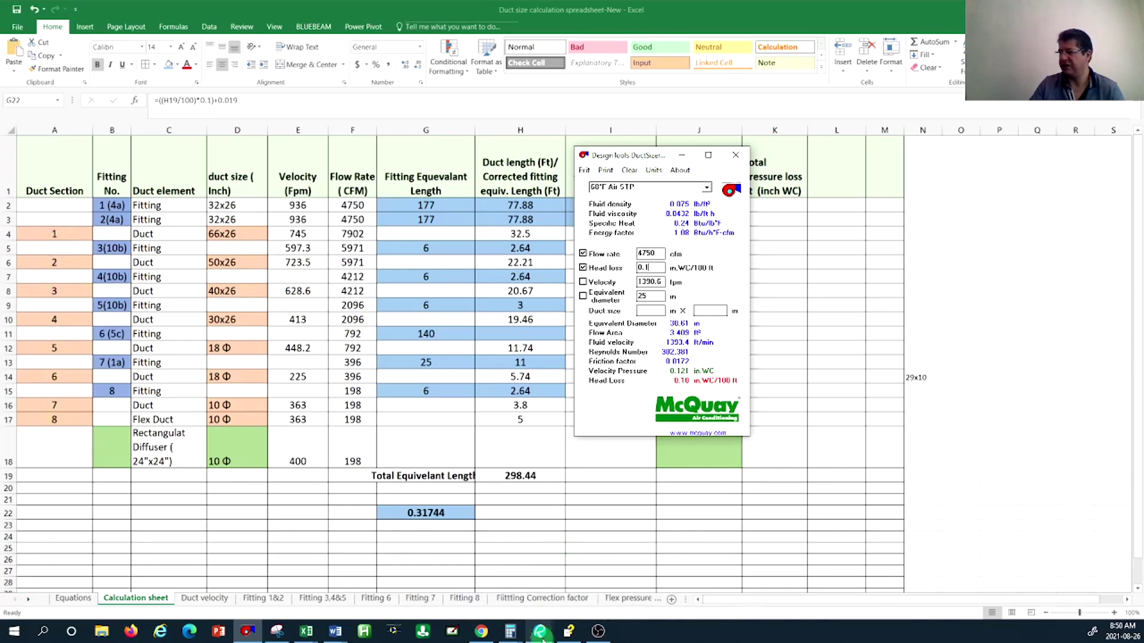
Check the red dashed run to the washroom diffuser on the Revu duct plan again and return to the Excel spreadsheet
{"action": "mouse_move", "coordinate": [540, 631]}
{"action": "mouse_move", "coordinate": [592, 590]}
{"action": "left_click", "coordinate": [484, 580]}
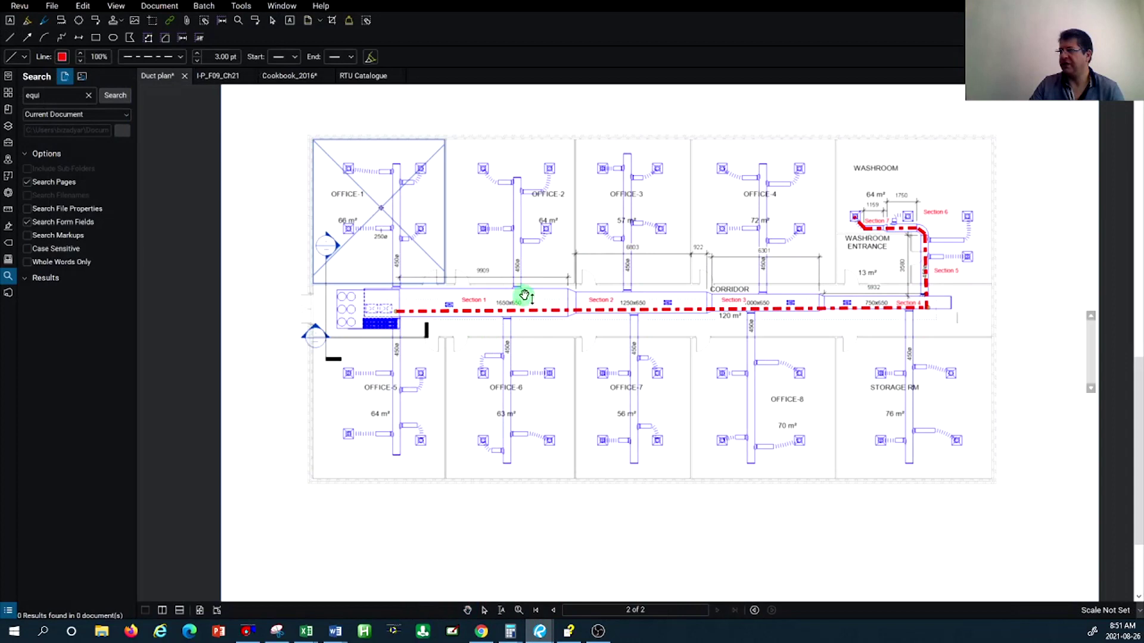
{"action": "left_click_drag", "start_coordinate": [524, 296], "coordinate": [524, 287]}
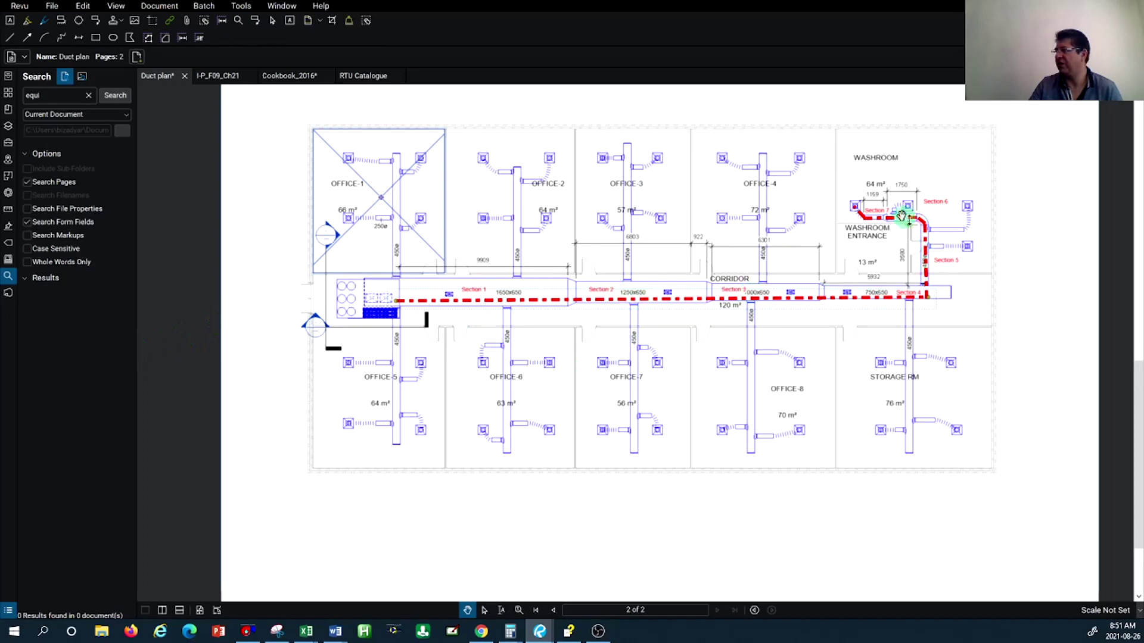
{"action": "key", "text": "alt+Tab"}
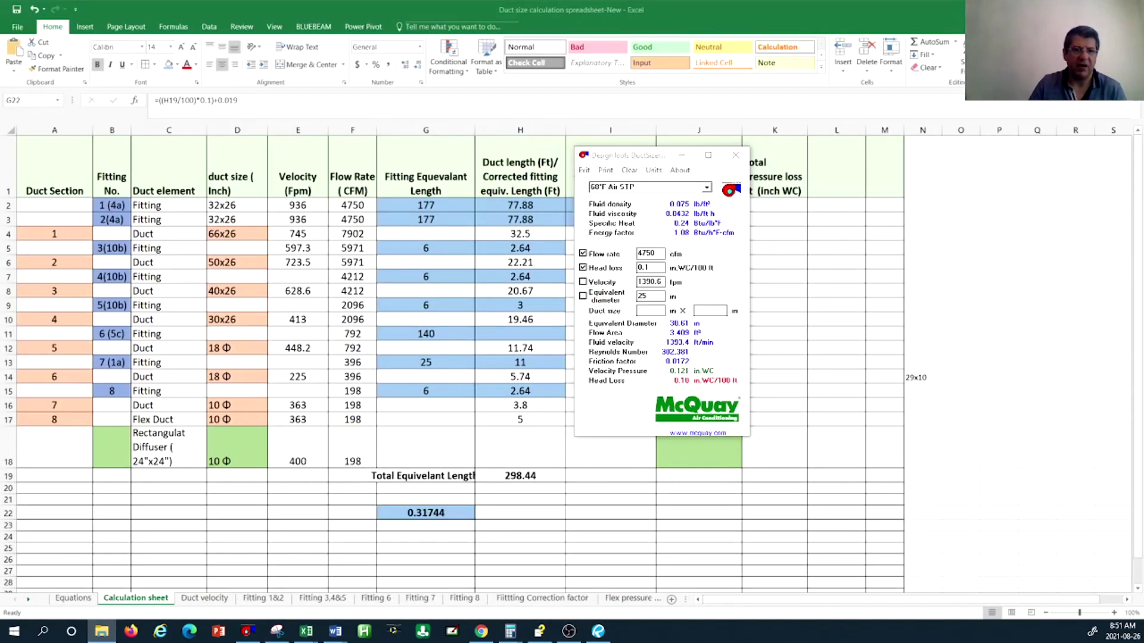
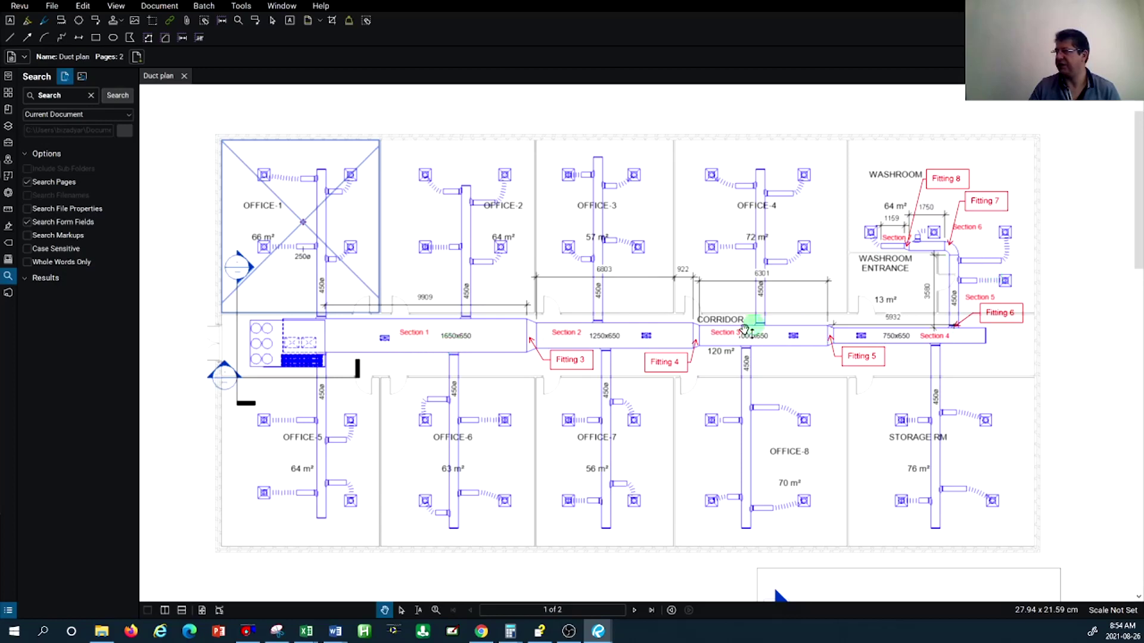
On page 1 of the duct plan in Revu, move the Fitting 5 callout over beside the Fitting 4 callout
{"action": "scroll", "coordinate": [319, 348], "scroll_direction": "up", "scroll_amount": 2}
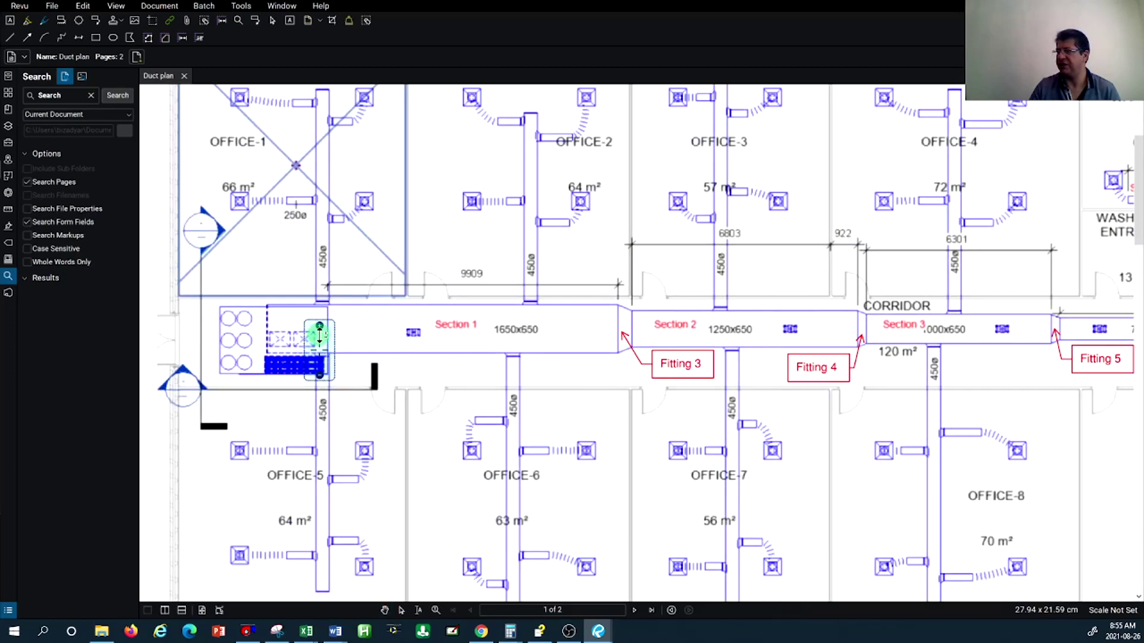
{"action": "mouse_move", "coordinate": [298, 341]}
{"action": "left_mouse_down"}
{"action": "mouse_move", "coordinate": [277, 342]}
{"action": "mouse_move", "coordinate": [330, 321]}
{"action": "mouse_move", "coordinate": [668, 335]}
{"action": "left_mouse_up"}
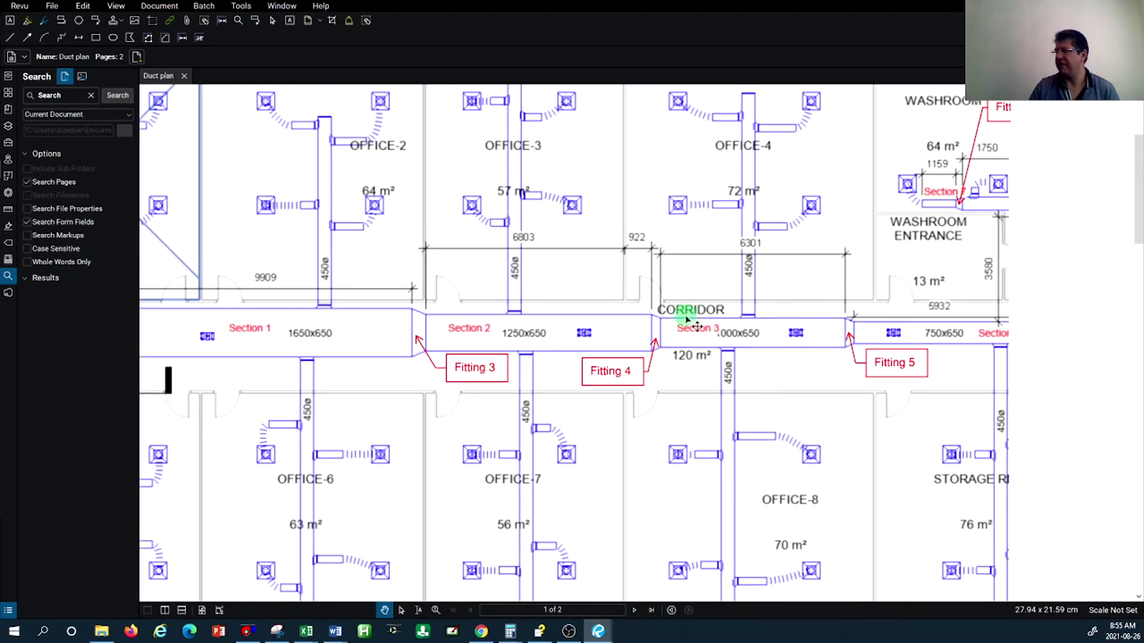
{"action": "left_click_drag", "start_coordinate": [858, 360], "coordinate": [531, 380]}
Examine the main duct's sections and fittings on the plan and Fittings 1 and 2 in the rooftop unit section view
{"action": "scroll", "coordinate": [531, 379], "scroll_direction": "down", "scroll_amount": 5}
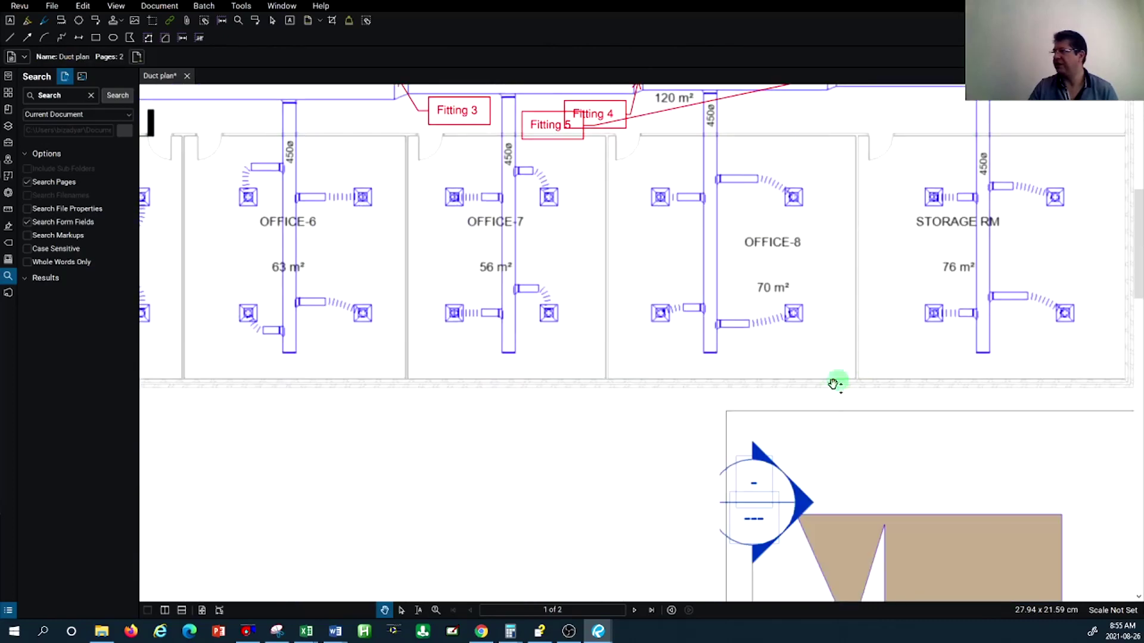
{"action": "scroll", "coordinate": [708, 296], "scroll_direction": "up", "scroll_amount": 6}
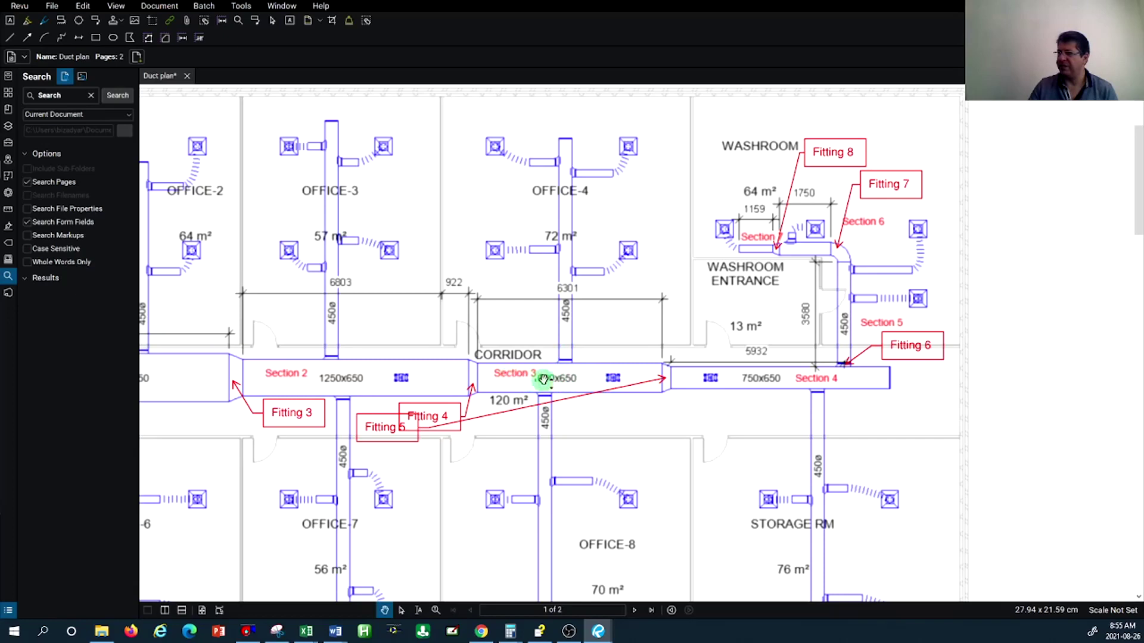
{"action": "left_click_drag", "start_coordinate": [522, 378], "coordinate": [662, 375]}
{"action": "left_click_drag", "start_coordinate": [491, 370], "coordinate": [536, 368]}
{"action": "scroll", "coordinate": [633, 347], "scroll_direction": "down", "scroll_amount": 5}
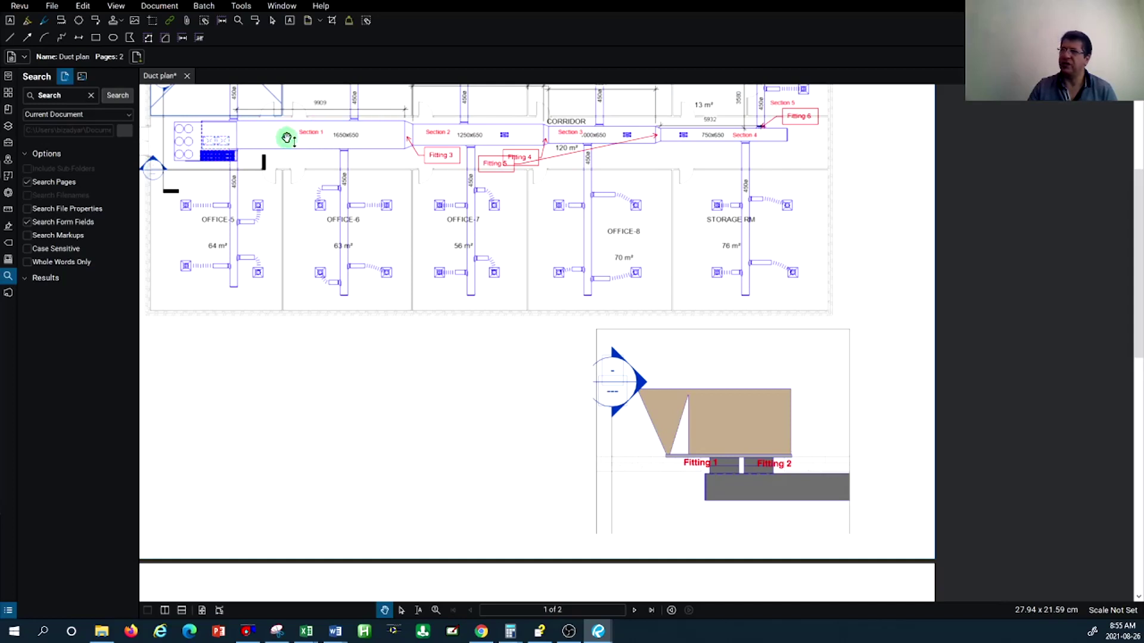
{"action": "double_click", "coordinate": [731, 487]}
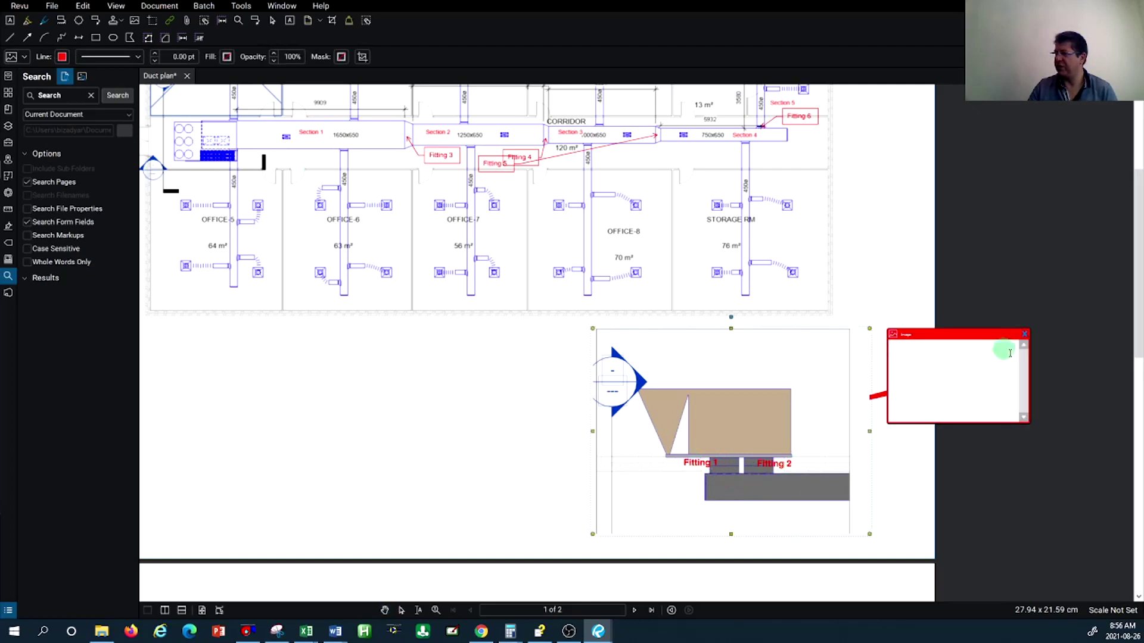
{"action": "left_click", "coordinate": [1023, 334]}
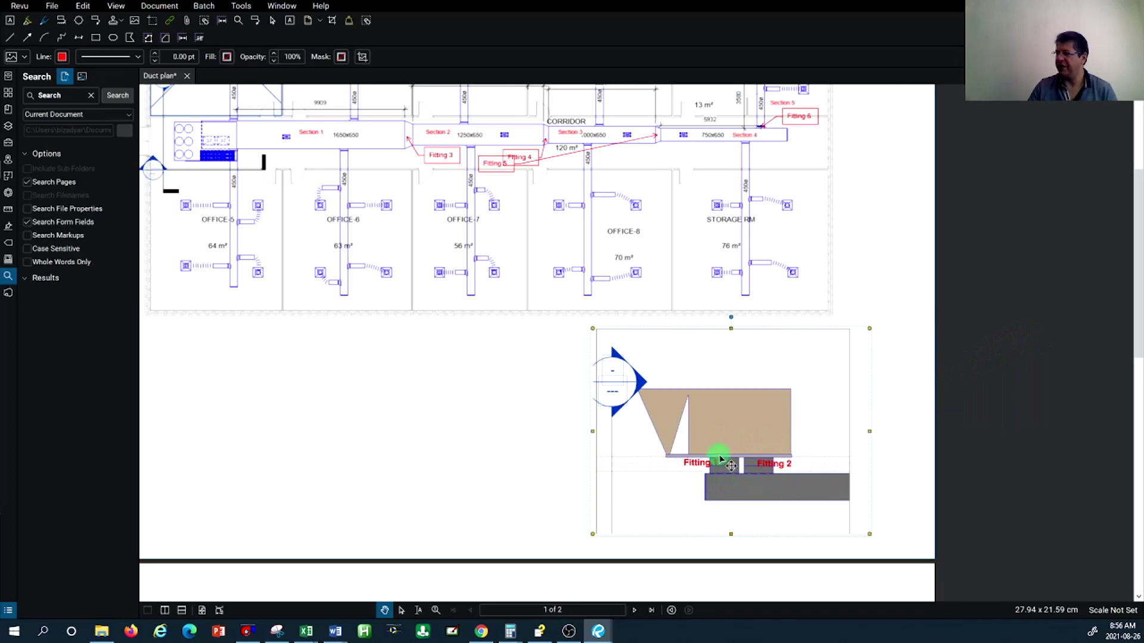
{"action": "left_click", "coordinate": [479, 416]}
{"action": "scroll", "coordinate": [480, 415], "scroll_direction": "down", "scroll_amount": 3}
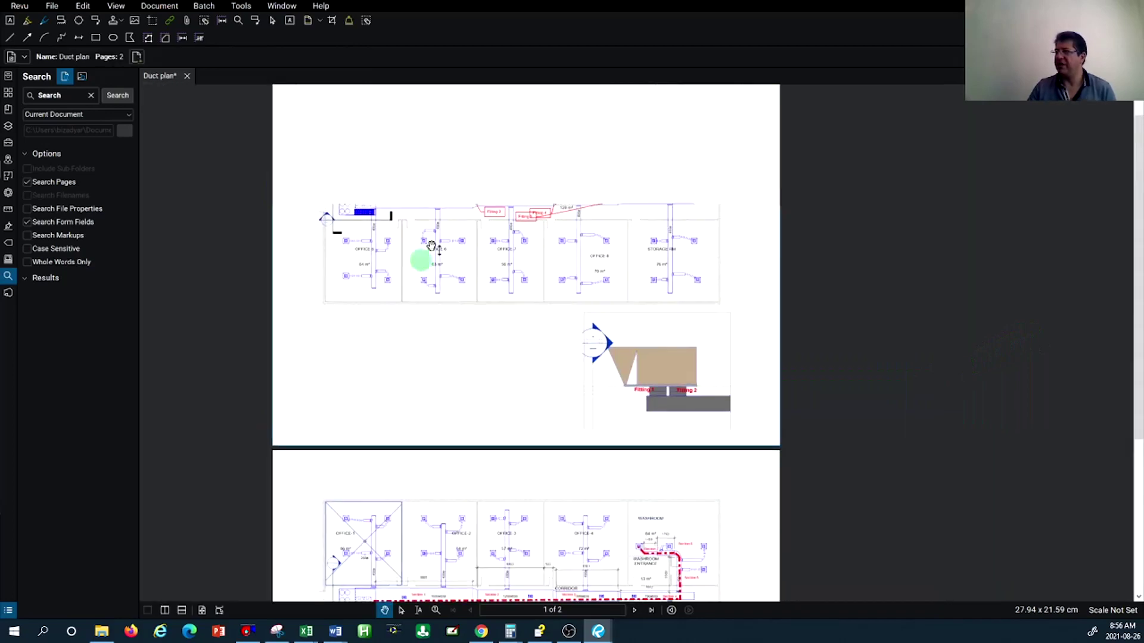
Switch to the Excel spreadsheet, review the 4a rectangular branch table on the Fitting 1&2 sheet, and return to the Calculation sheet
{"action": "mouse_move", "coordinate": [306, 631]}
{"action": "left_click", "coordinate": [258, 589]}
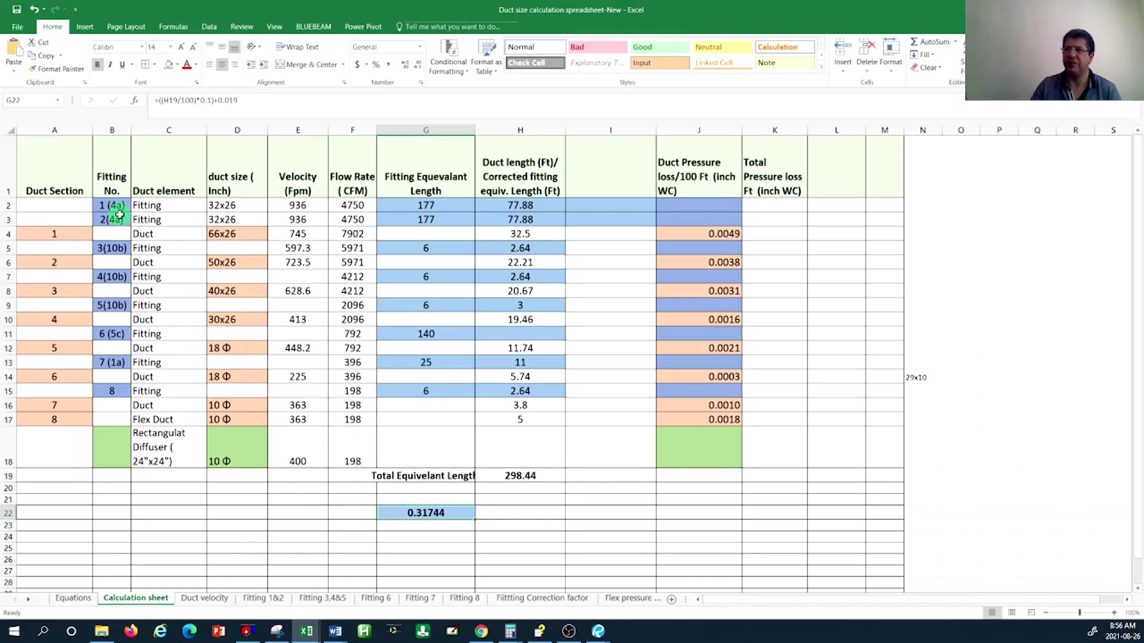
{"action": "left_click", "coordinate": [265, 598]}
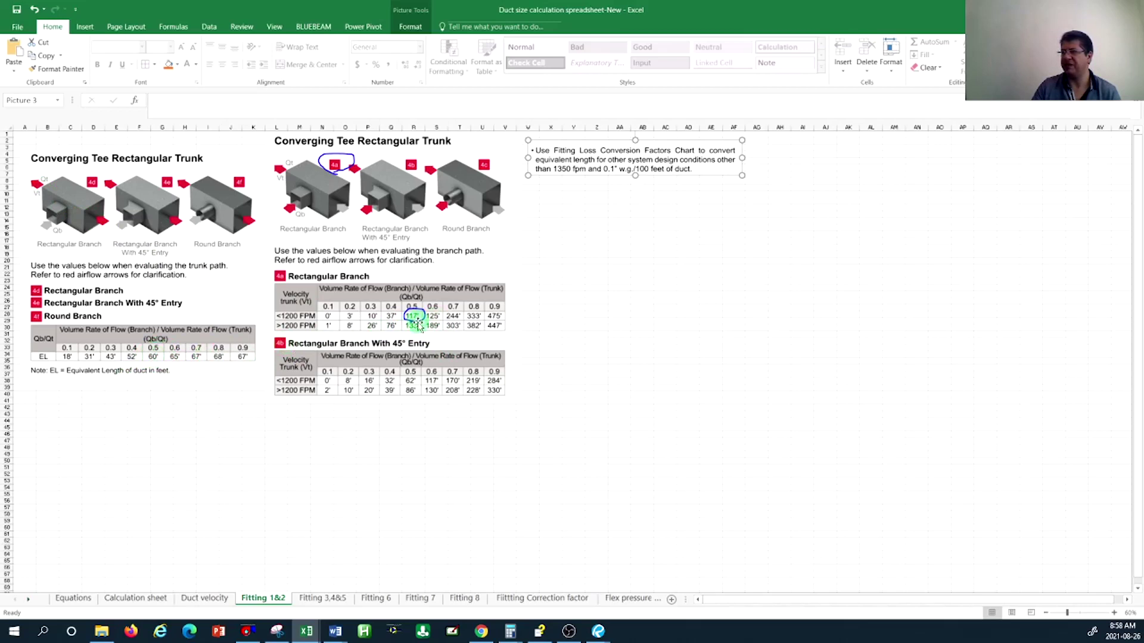
{"action": "left_click", "coordinate": [155, 605]}
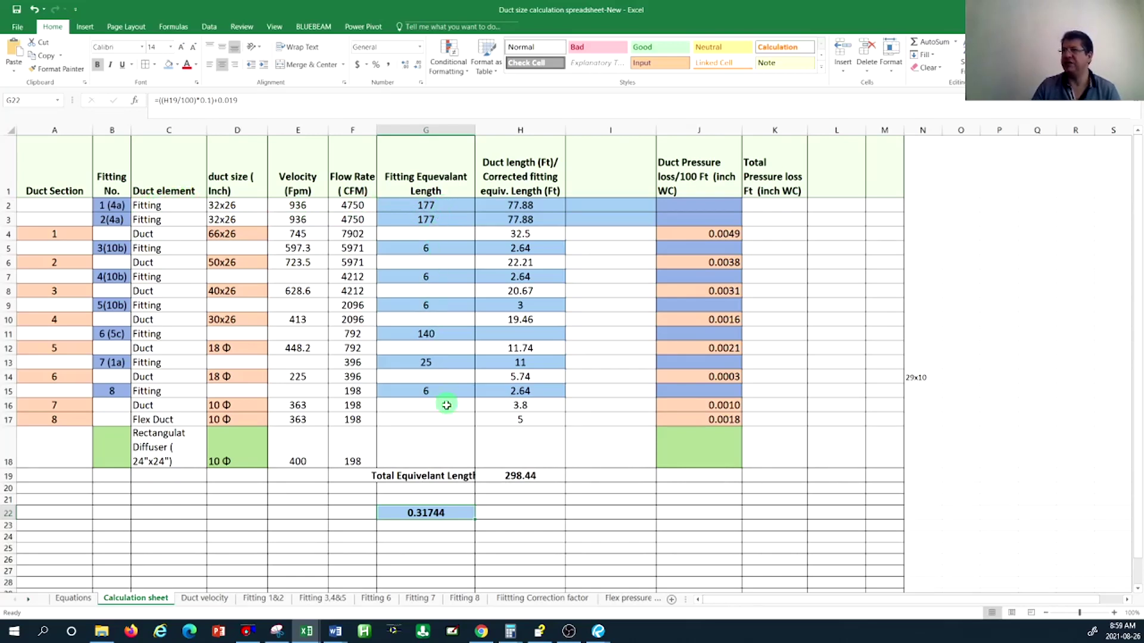
Open the Fitting 3,4&5 sheet and examine the 10b contracting flow table of equivalent lengths
{"action": "left_click", "coordinate": [189, 598]}
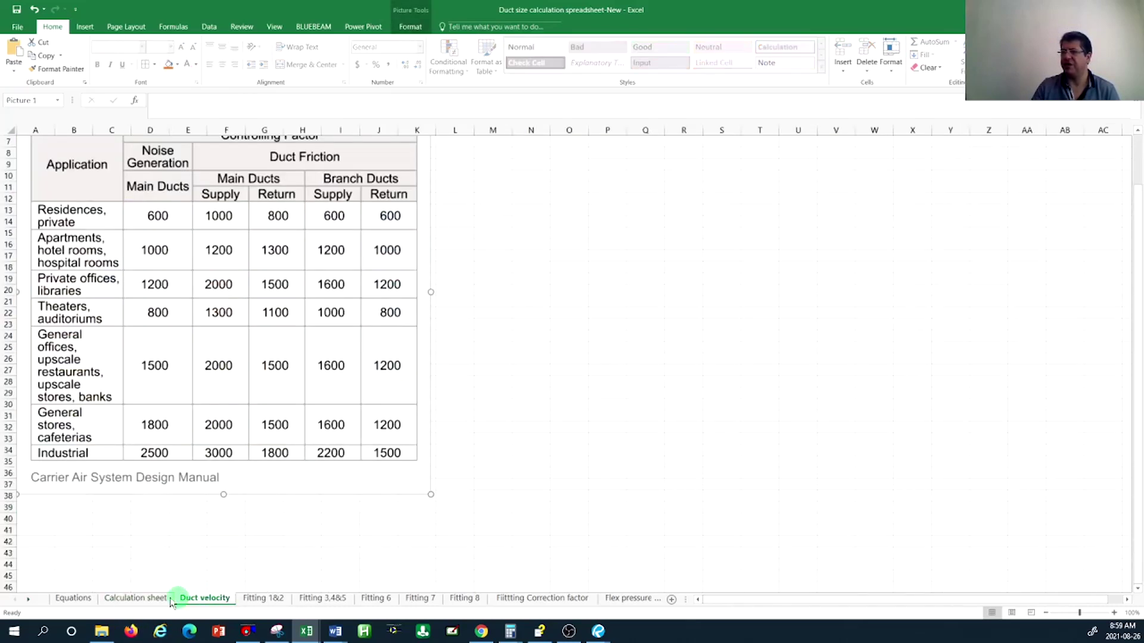
{"action": "left_click", "coordinate": [280, 598]}
{"action": "left_click", "coordinate": [322, 599]}
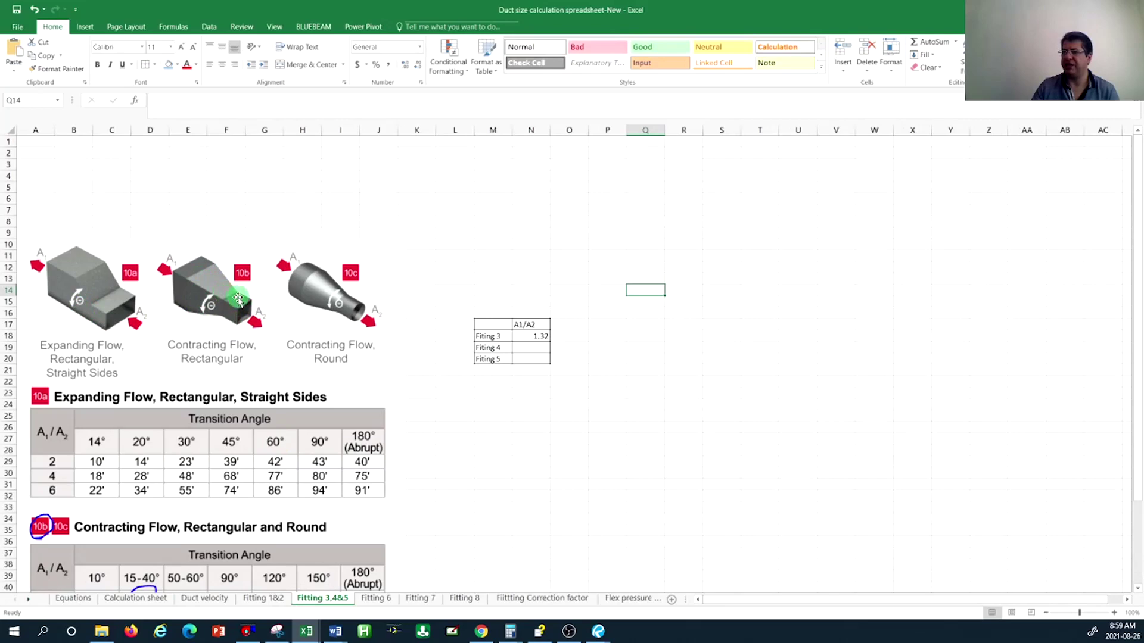
{"action": "scroll", "coordinate": [238, 300], "scroll_direction": "down", "scroll_amount": 1}
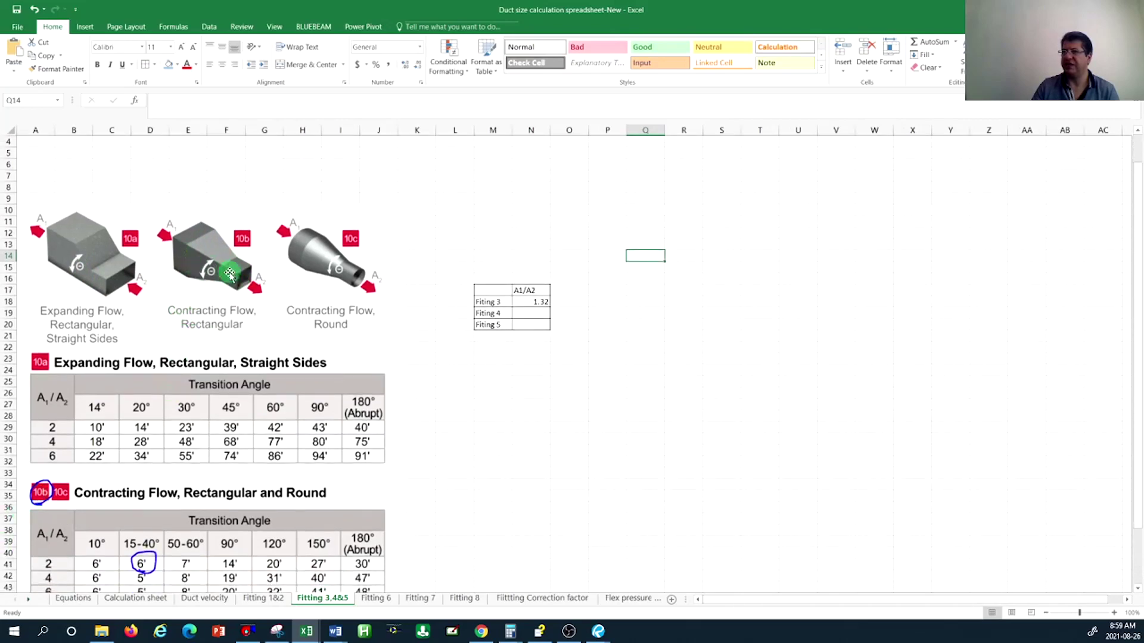
Finish reviewing the 10b contracting flow table, and examine the 5c round branch diagram and equivalent length table on the Fitting 6 sheet
{"action": "scroll", "coordinate": [281, 304], "scroll_direction": "down", "scroll_amount": 2}
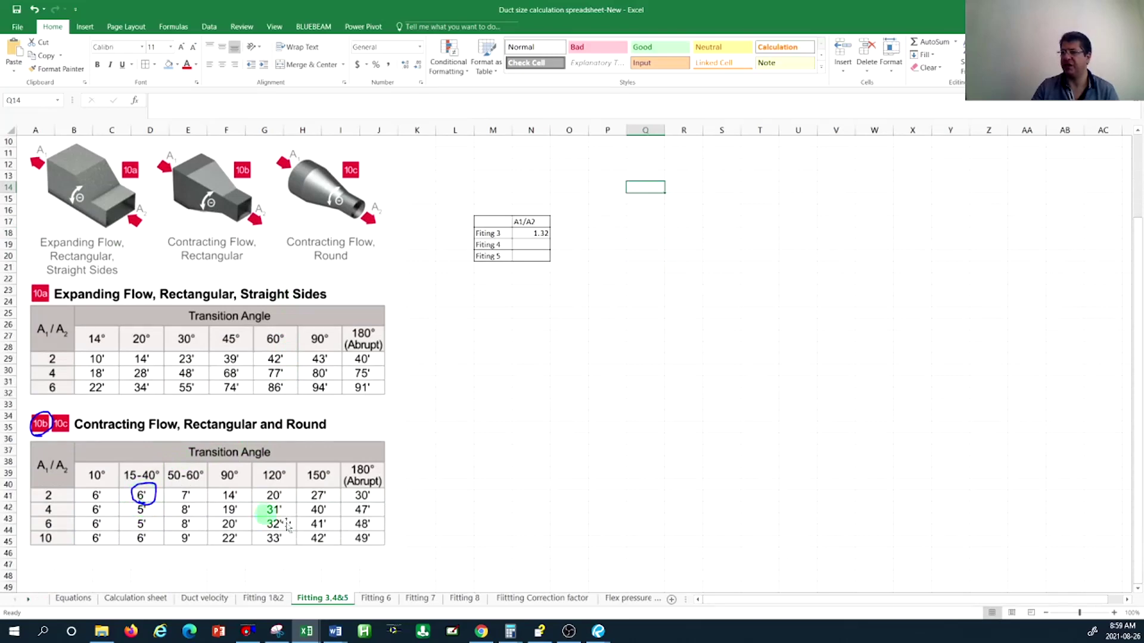
{"action": "left_click", "coordinate": [376, 598]}
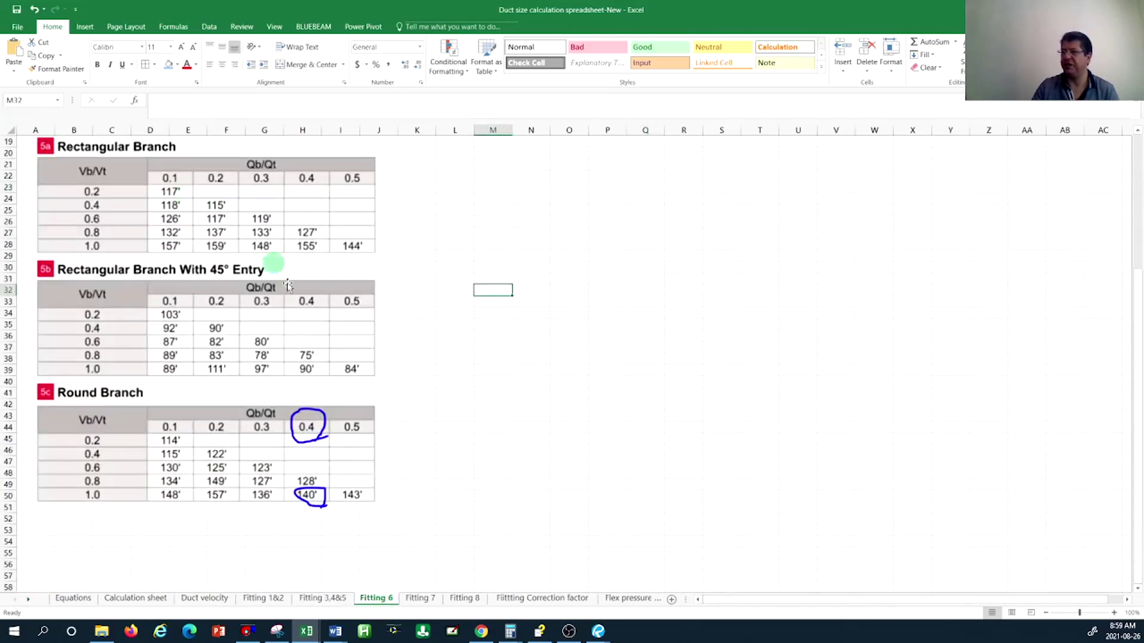
{"action": "scroll", "coordinate": [358, 417], "scroll_direction": "up", "scroll_amount": 6}
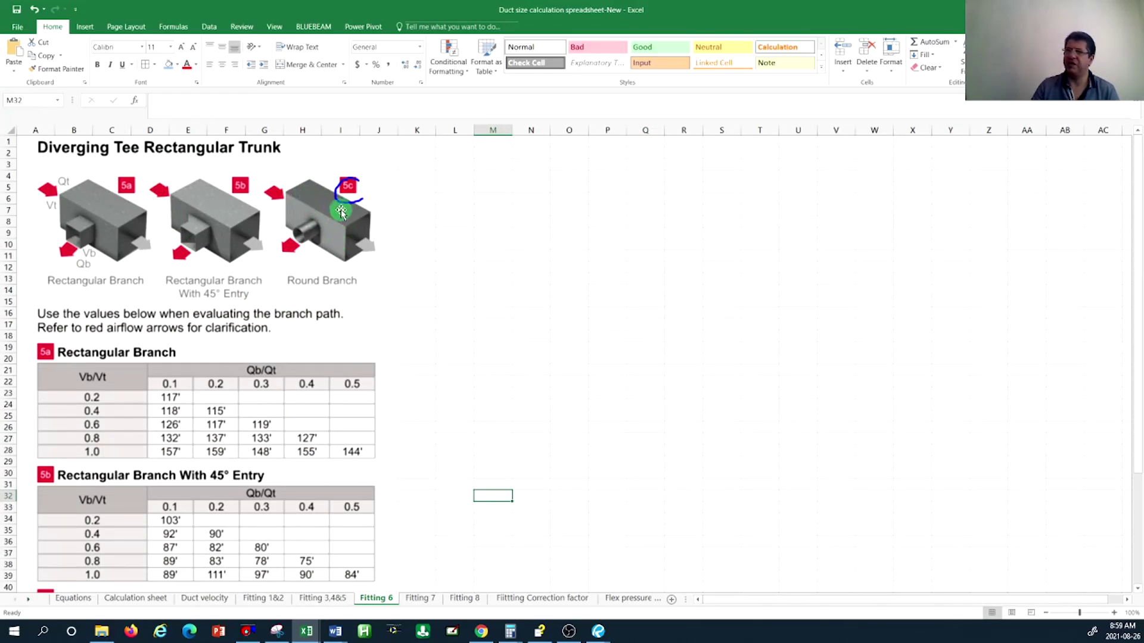
{"action": "scroll", "coordinate": [337, 238], "scroll_direction": "down", "scroll_amount": 3}
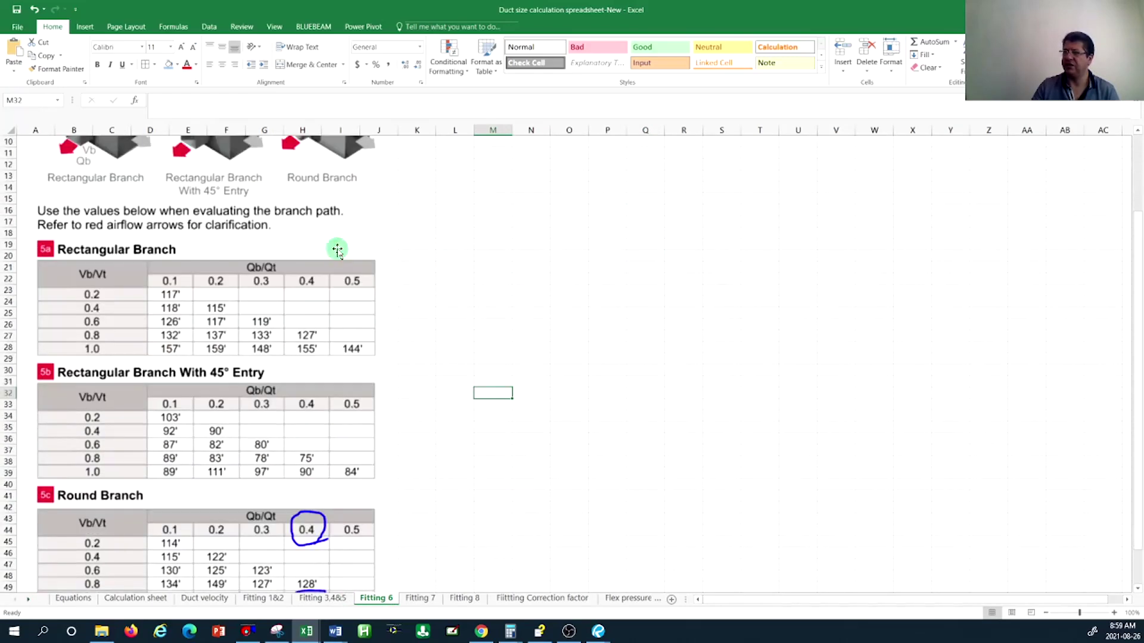
{"action": "scroll", "coordinate": [298, 548], "scroll_direction": "down", "scroll_amount": 2}
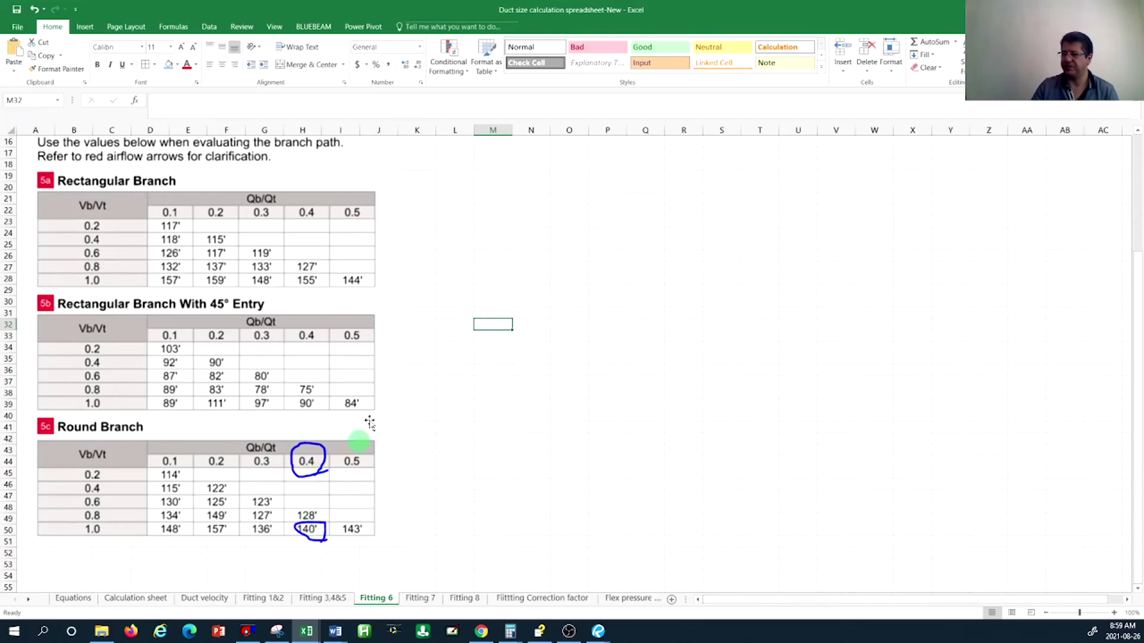
{"action": "scroll", "coordinate": [518, 382], "scroll_direction": "up", "scroll_amount": 5}
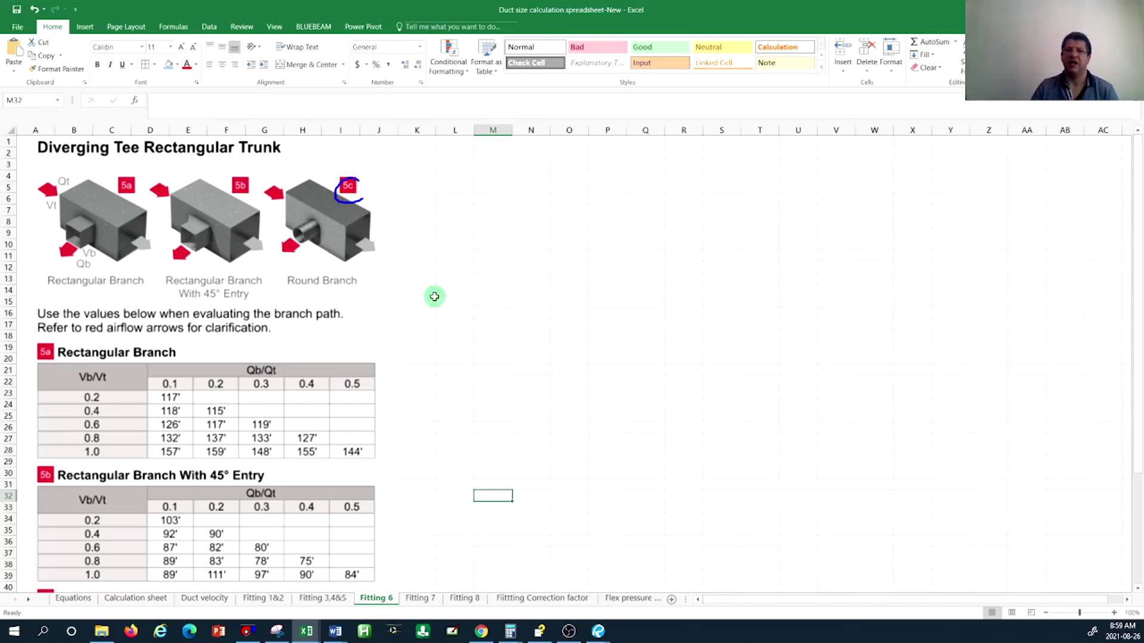
{"action": "scroll", "coordinate": [436, 346], "scroll_direction": "down", "scroll_amount": 4}
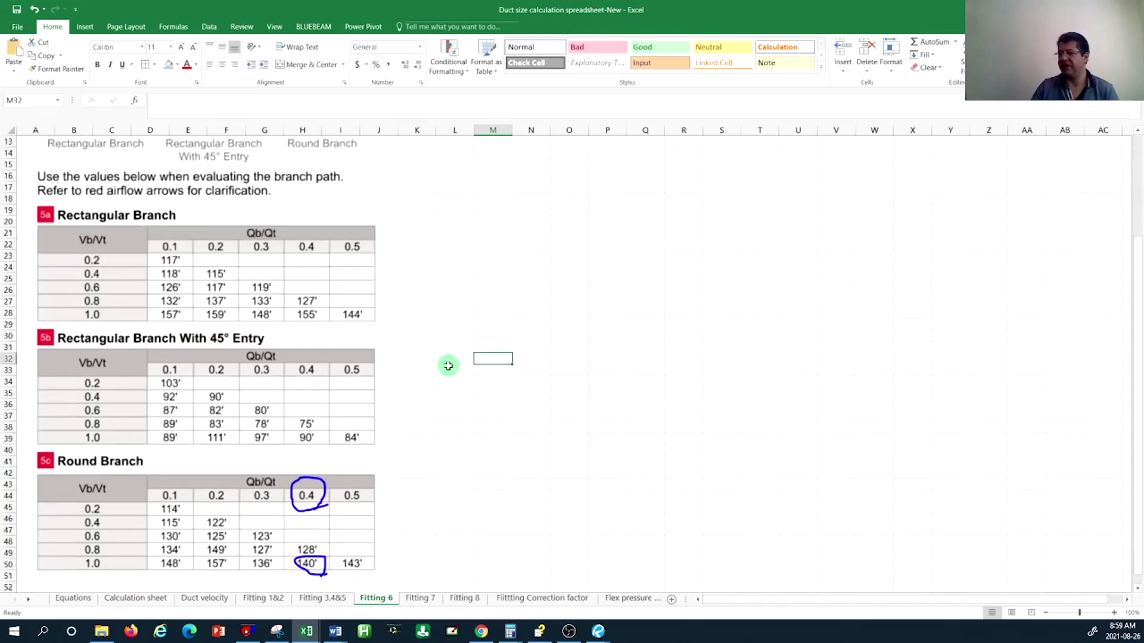
Open the Fitting 7 sheet, then switch to the duct plan in Revu and examine the washroom branch around Fittings 6, 7 and 8
{"action": "left_click", "coordinate": [420, 599]}
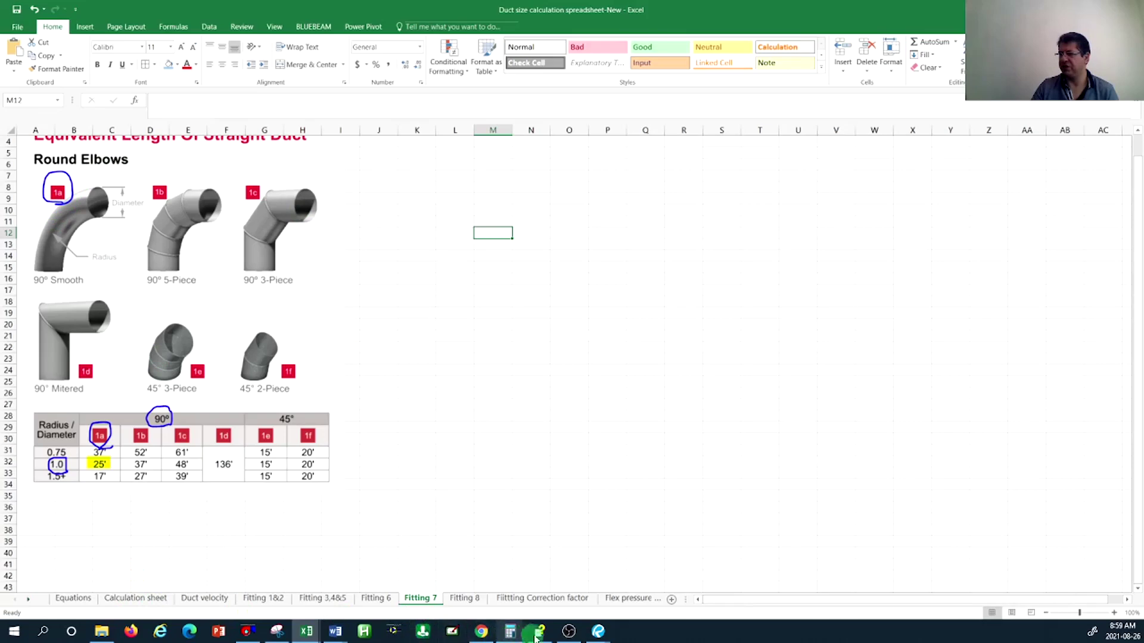
{"action": "left_click", "coordinate": [600, 632]}
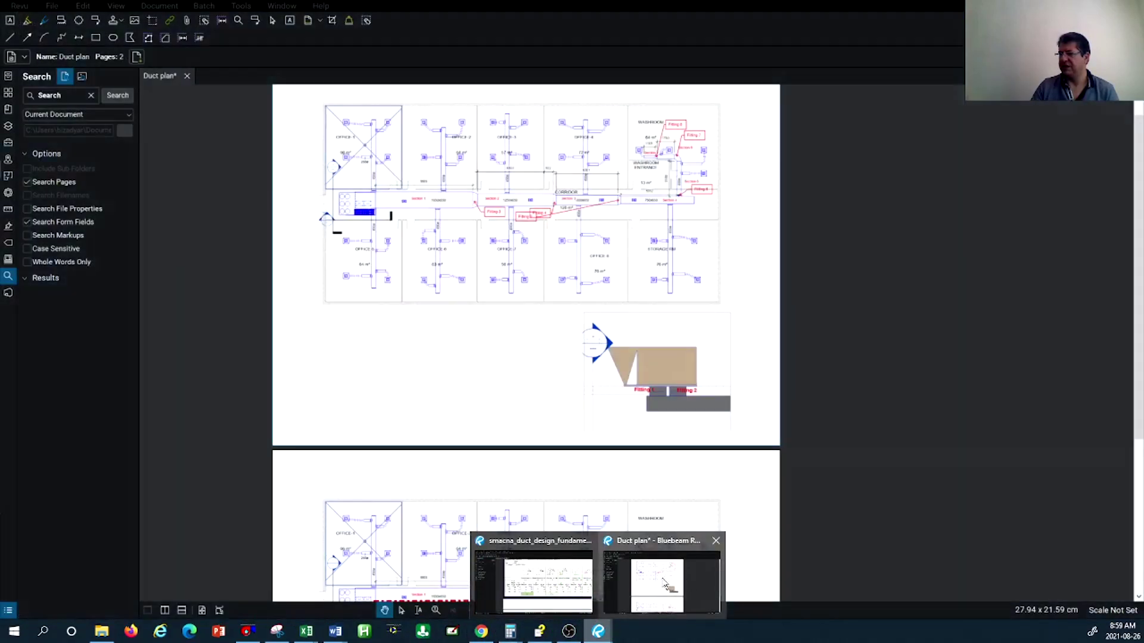
{"action": "left_click", "coordinate": [665, 582]}
{"action": "scroll", "coordinate": [709, 167], "scroll_direction": "up", "scroll_amount": 1}
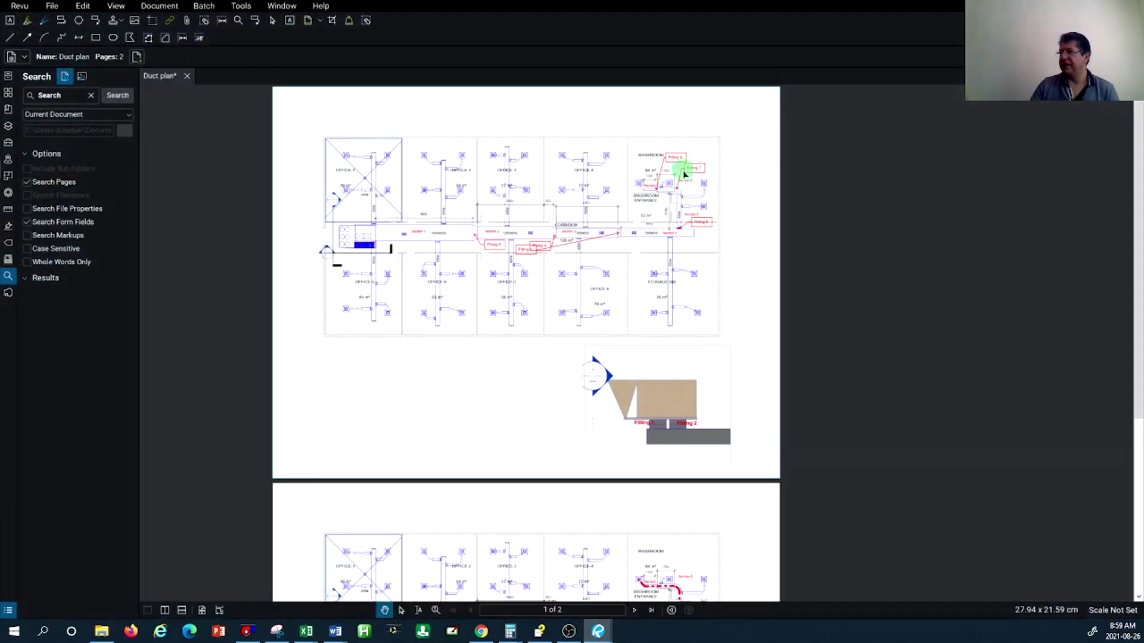
{"action": "scroll", "coordinate": [584, 185], "scroll_direction": "up", "scroll_amount": 3}
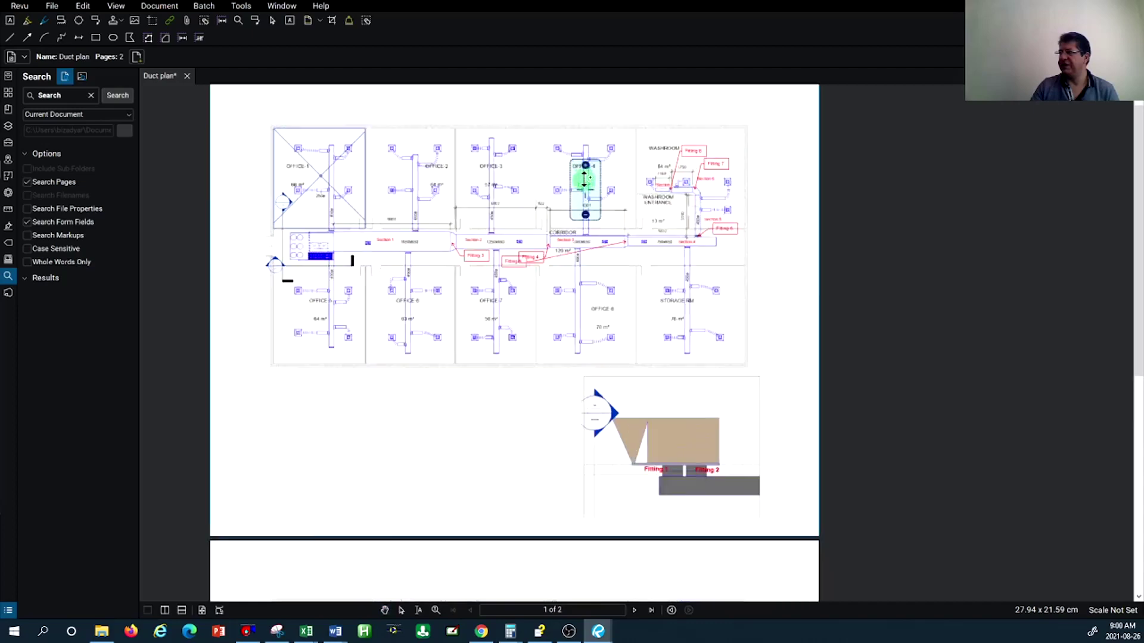
{"action": "scroll", "coordinate": [584, 171], "scroll_direction": "up", "scroll_amount": 2}
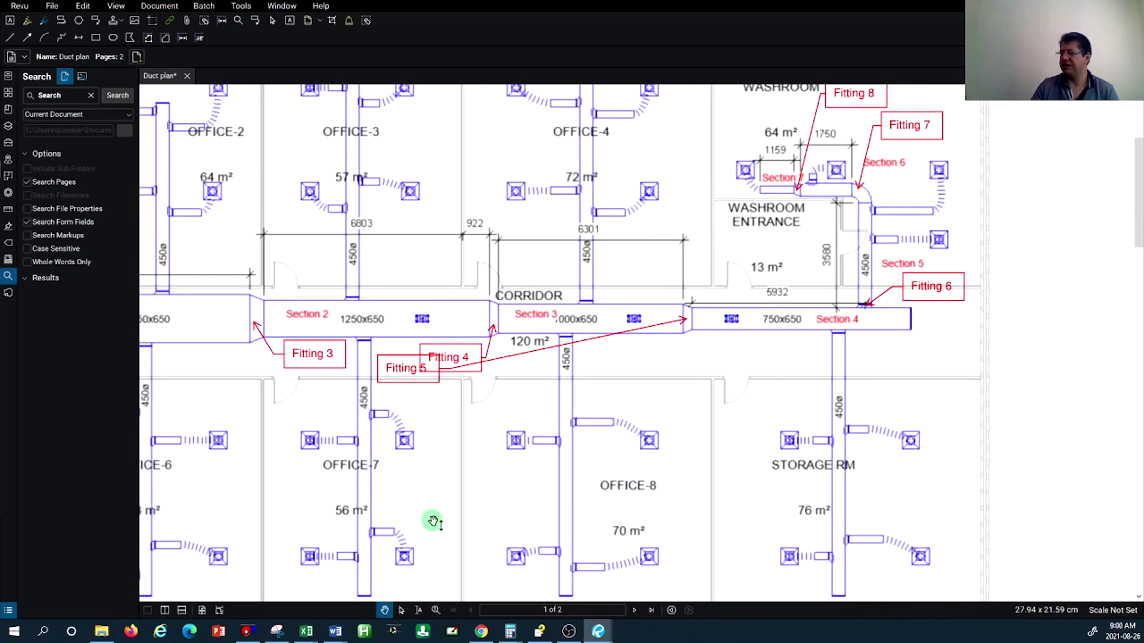
Switch back to the Excel duct size spreadsheet and check the 1a elbow and Fitting 8 10c tables against the Calculation sheet
{"action": "mouse_move", "coordinate": [306, 631]}
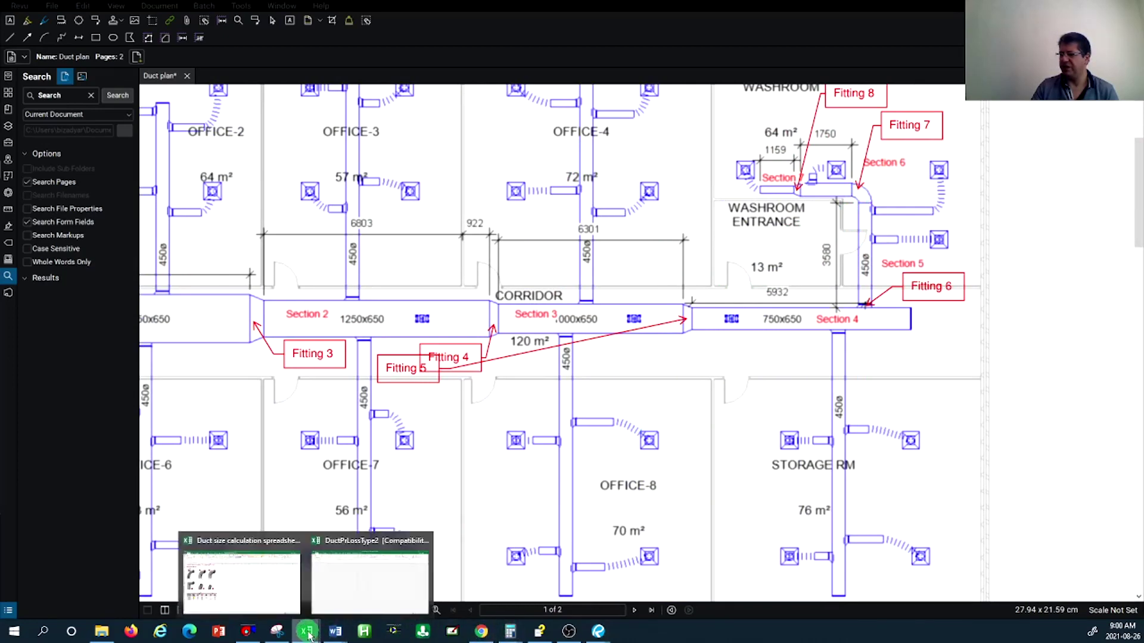
{"action": "left_click", "coordinate": [237, 584]}
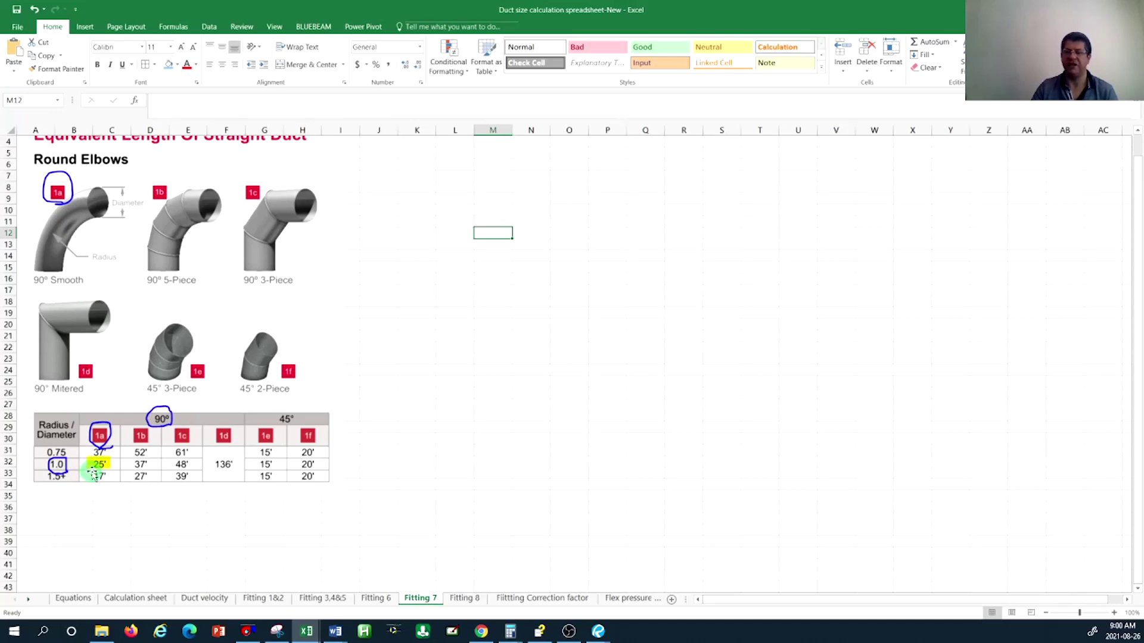
{"action": "left_click", "coordinate": [136, 598]}
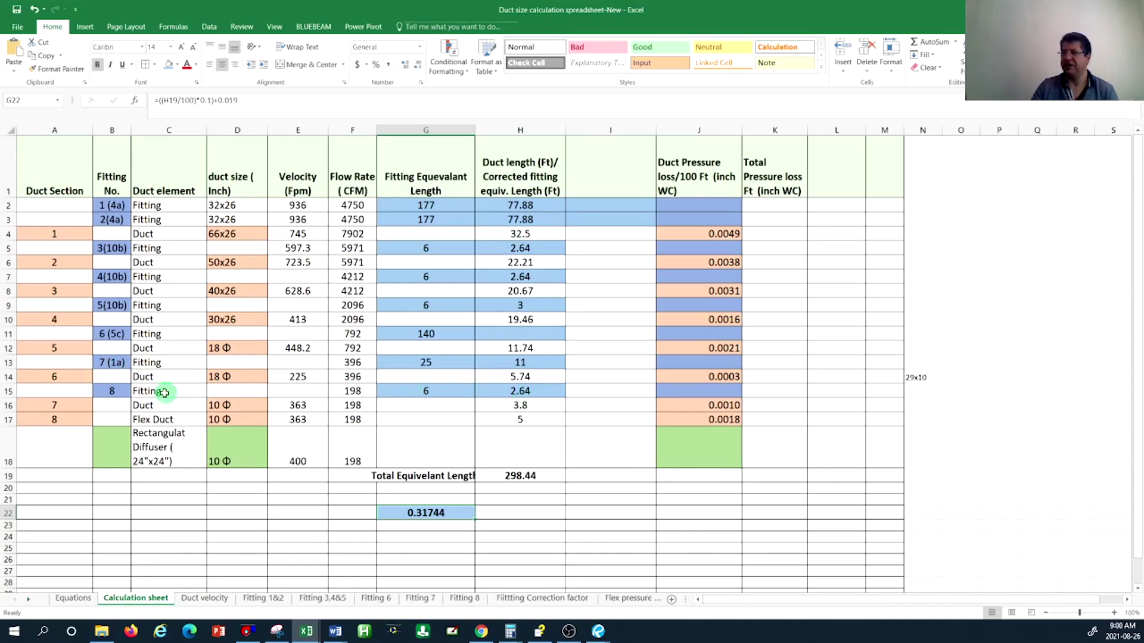
{"action": "left_click", "coordinate": [461, 598]}
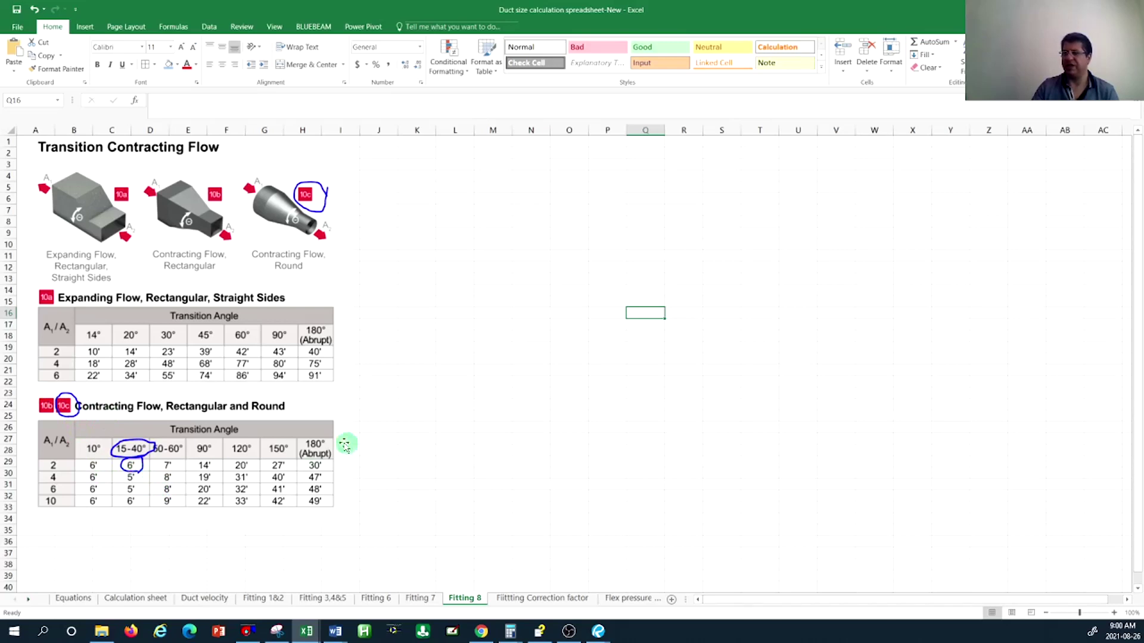
{"action": "left_click", "coordinate": [126, 598]}
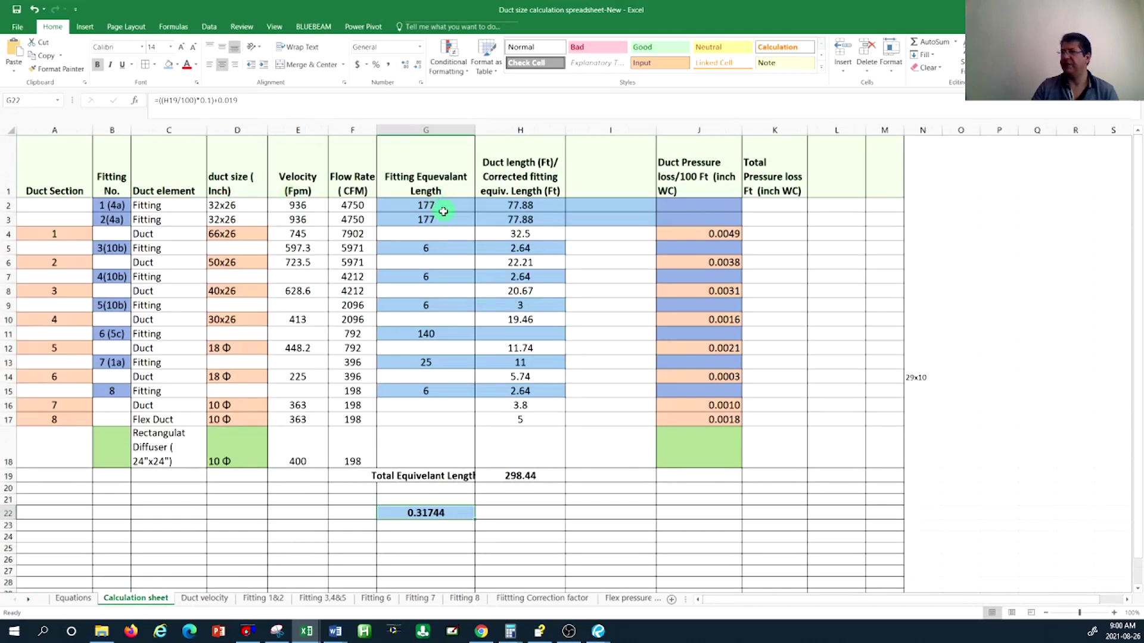
Review the fitting equivalent length column on the Calculation sheet, including the entries for Fittings 1 and 3
{"action": "left_click", "coordinate": [429, 129]}
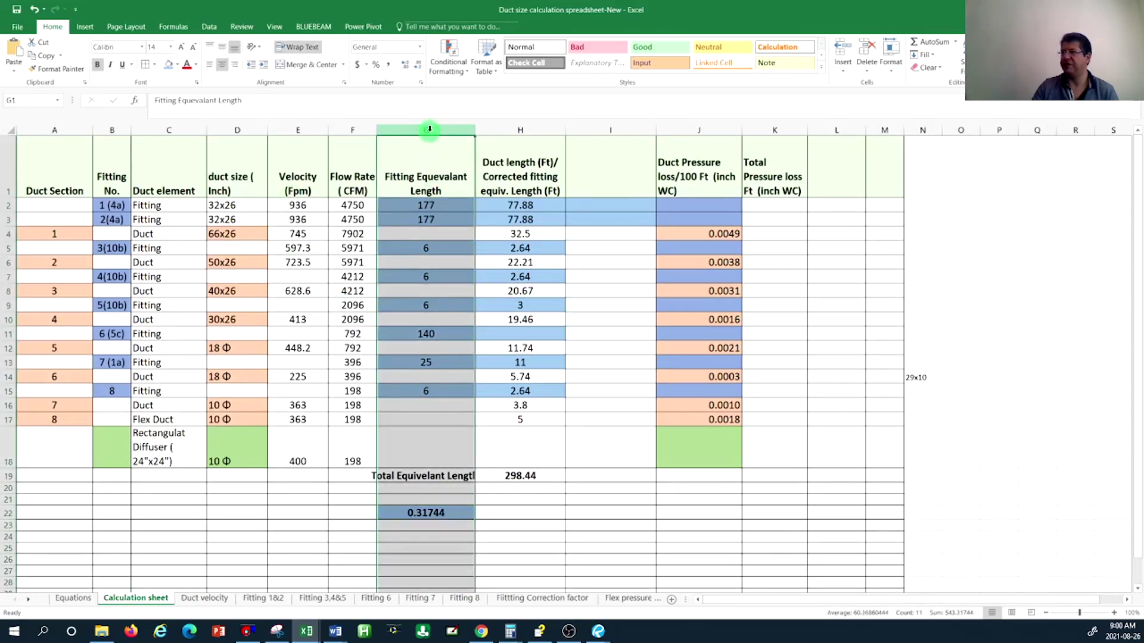
{"action": "left_click", "coordinate": [593, 536]}
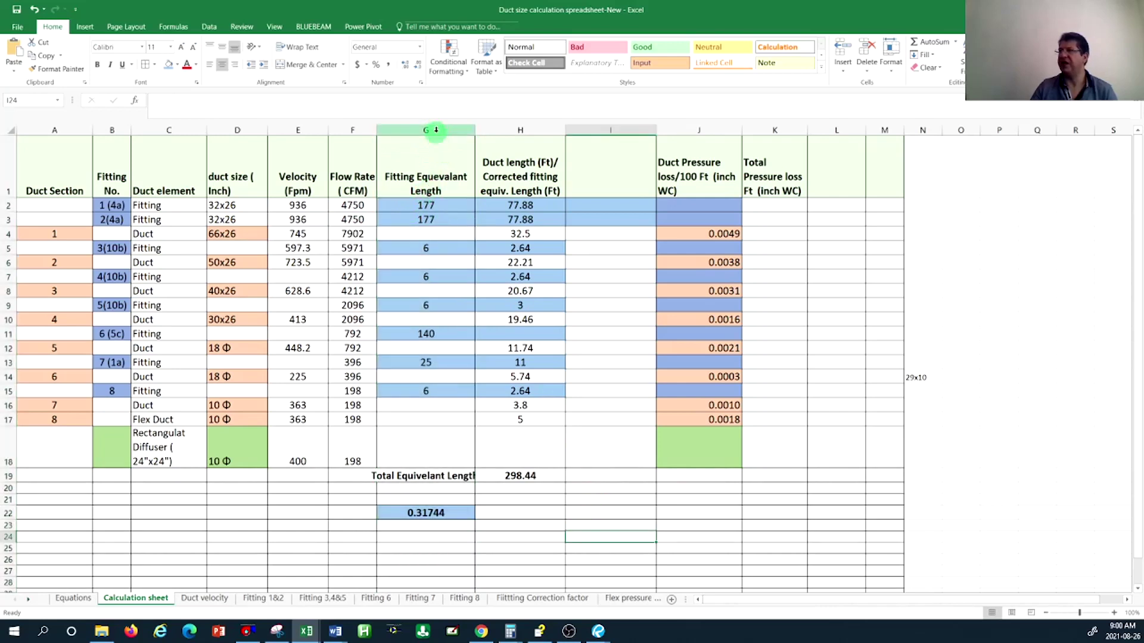
{"action": "left_click", "coordinate": [424, 218]}
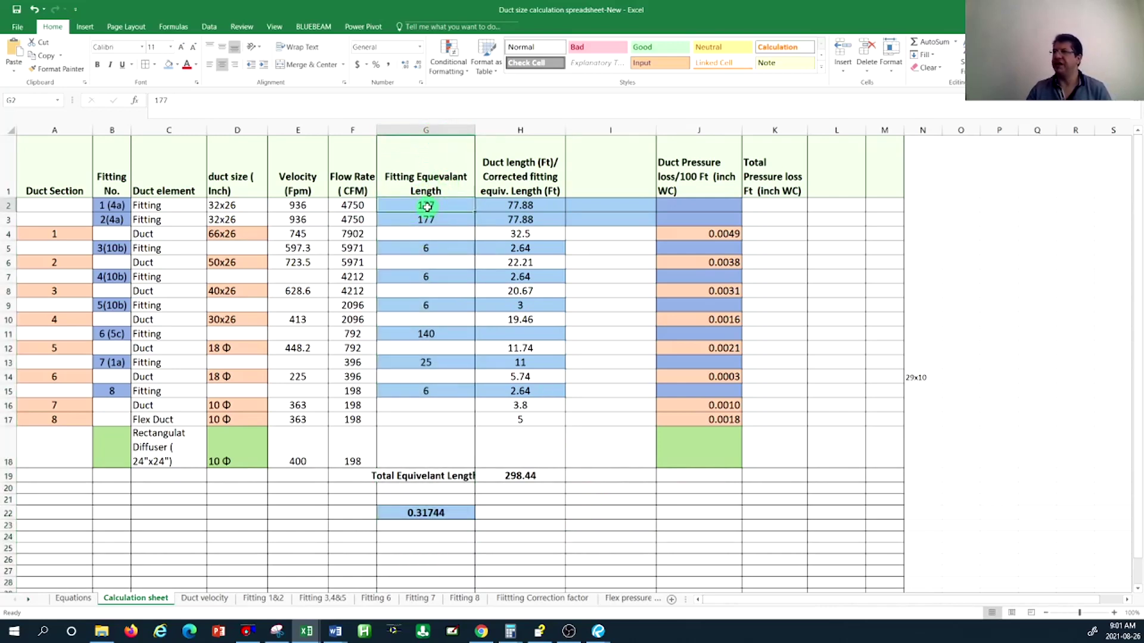
{"action": "left_click", "coordinate": [429, 249]}
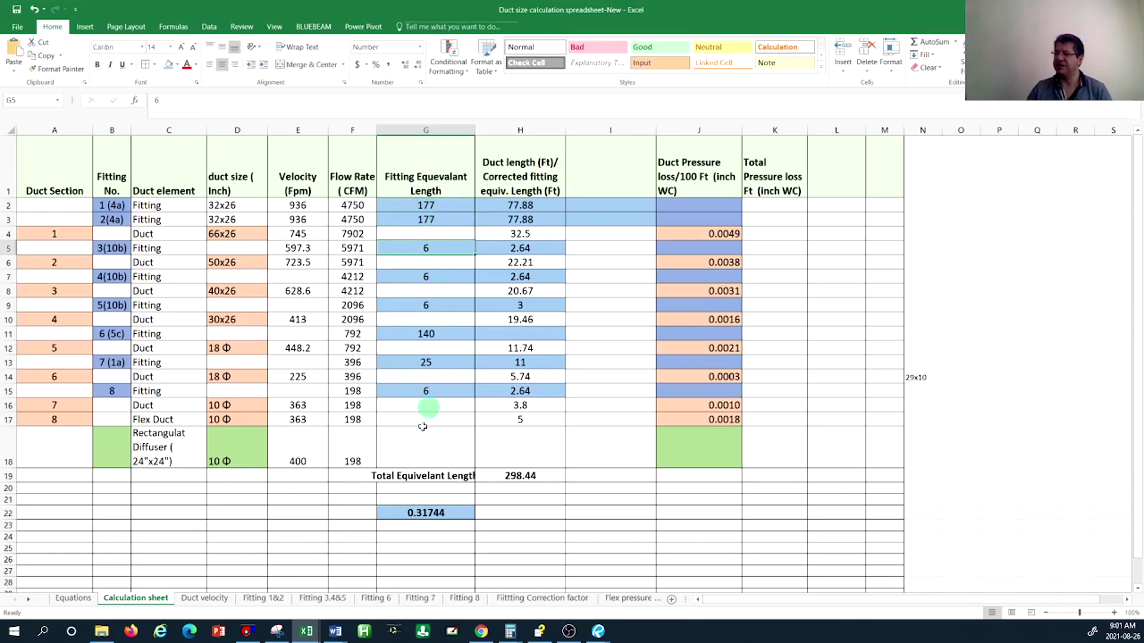
Read the conversion note on the Fitting 1&2 sheet and the fitting loss conversion factors table, then return to the Calculation sheet
{"action": "left_click", "coordinate": [267, 598]}
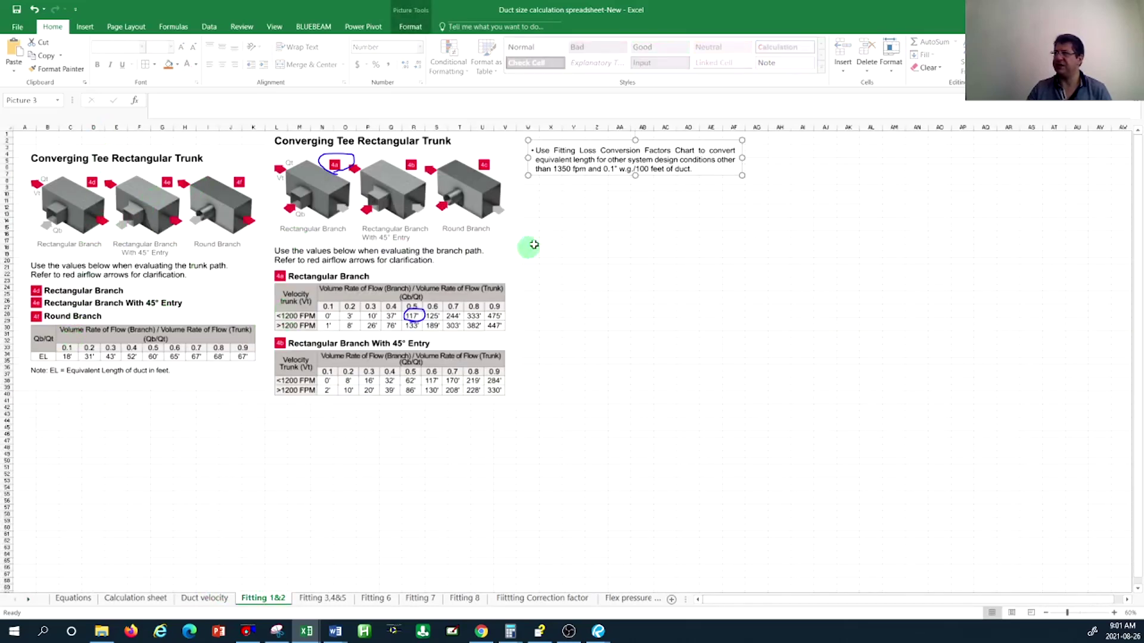
{"action": "left_click", "coordinate": [618, 247]}
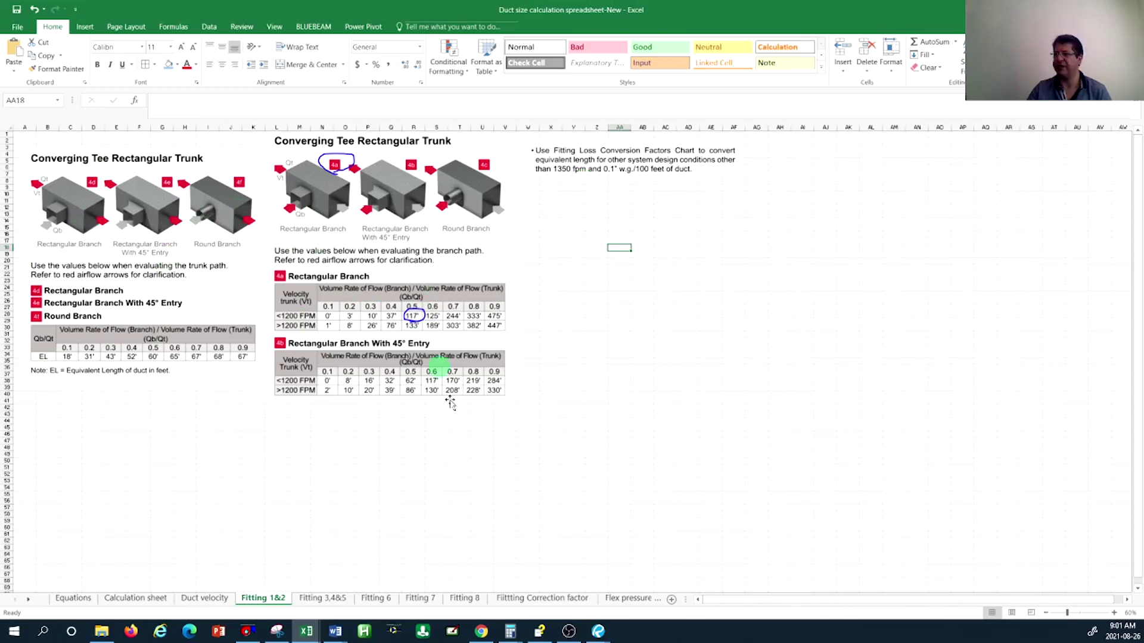
{"action": "left_click", "coordinate": [543, 598]}
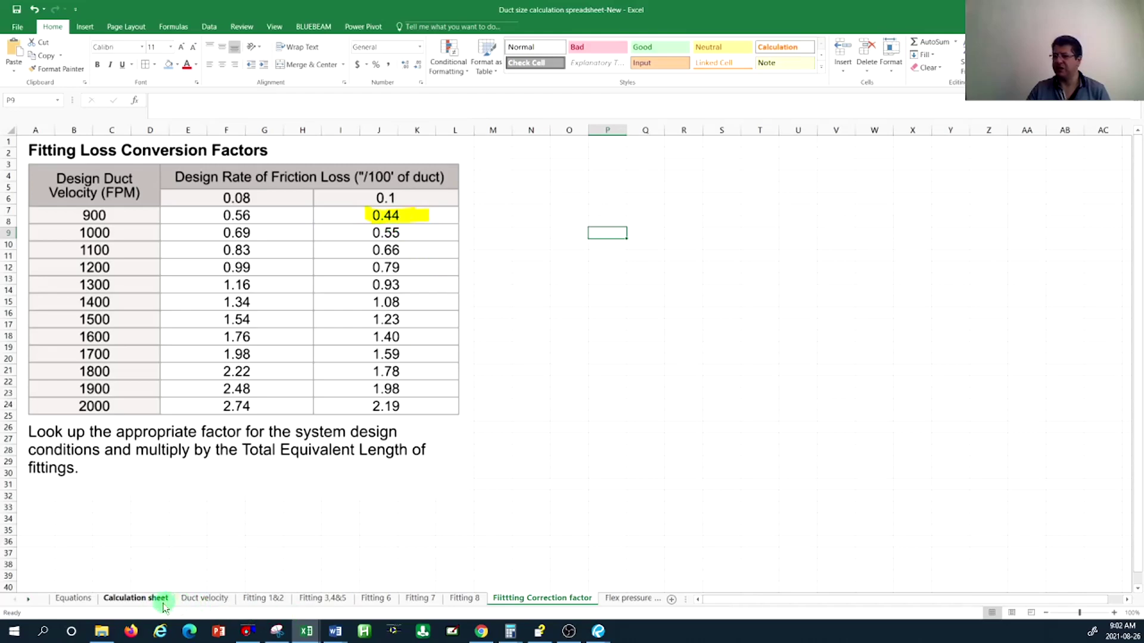
{"action": "left_click", "coordinate": [135, 598]}
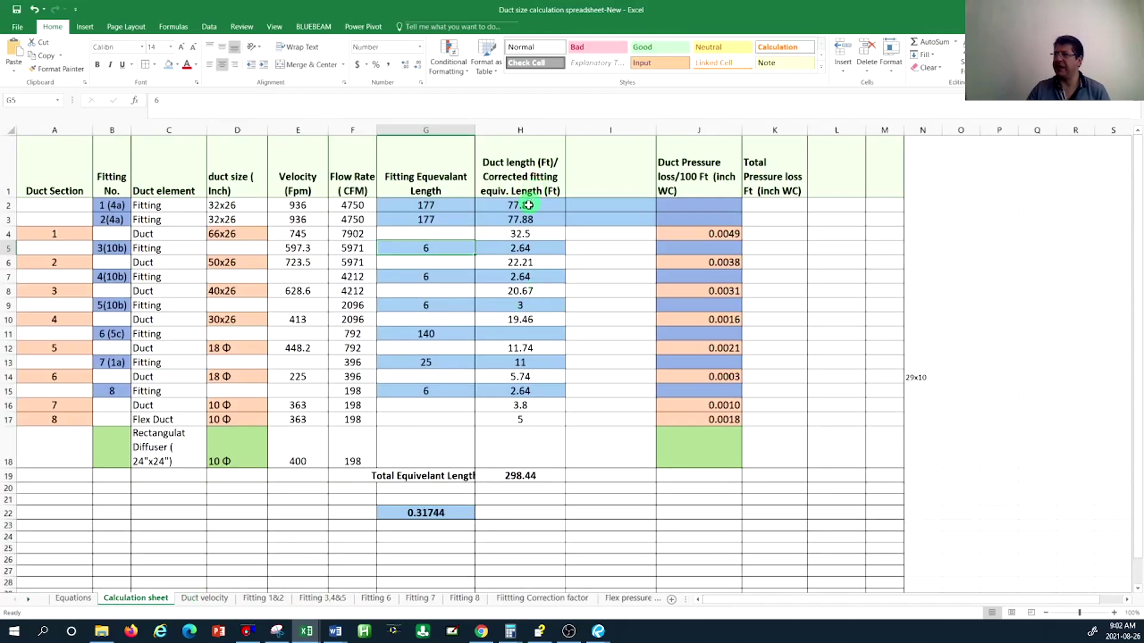
Inspect the formulas for Fitting 1's corrected length in H2, the total equivalent length in H19 and the static pressure in G22
{"action": "left_click", "coordinate": [527, 206]}
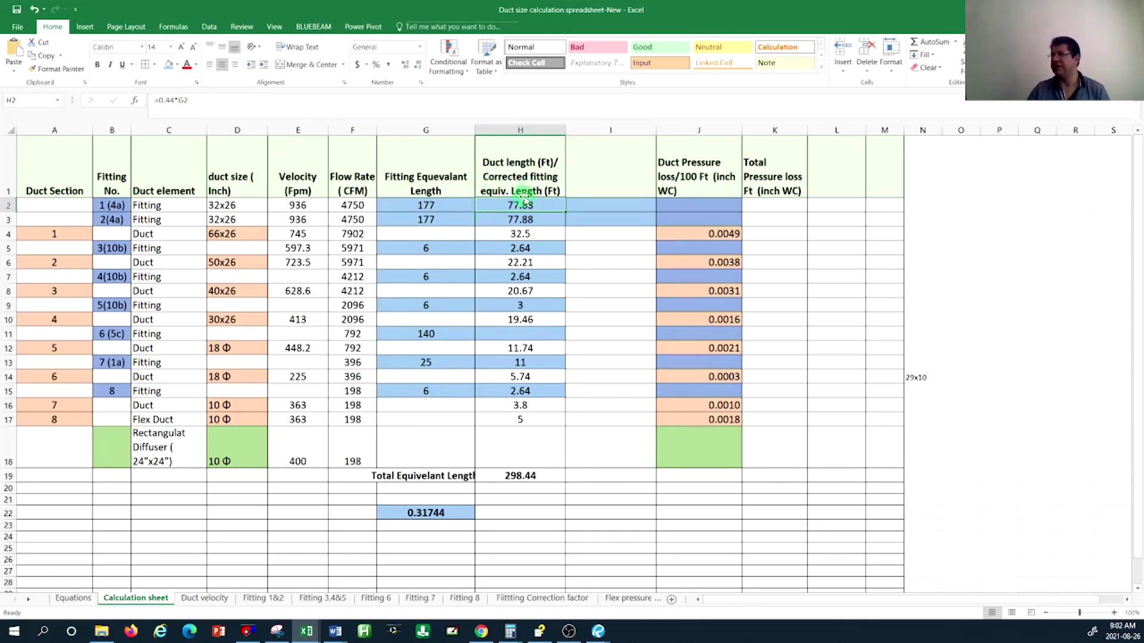
{"action": "left_click", "coordinate": [521, 130]}
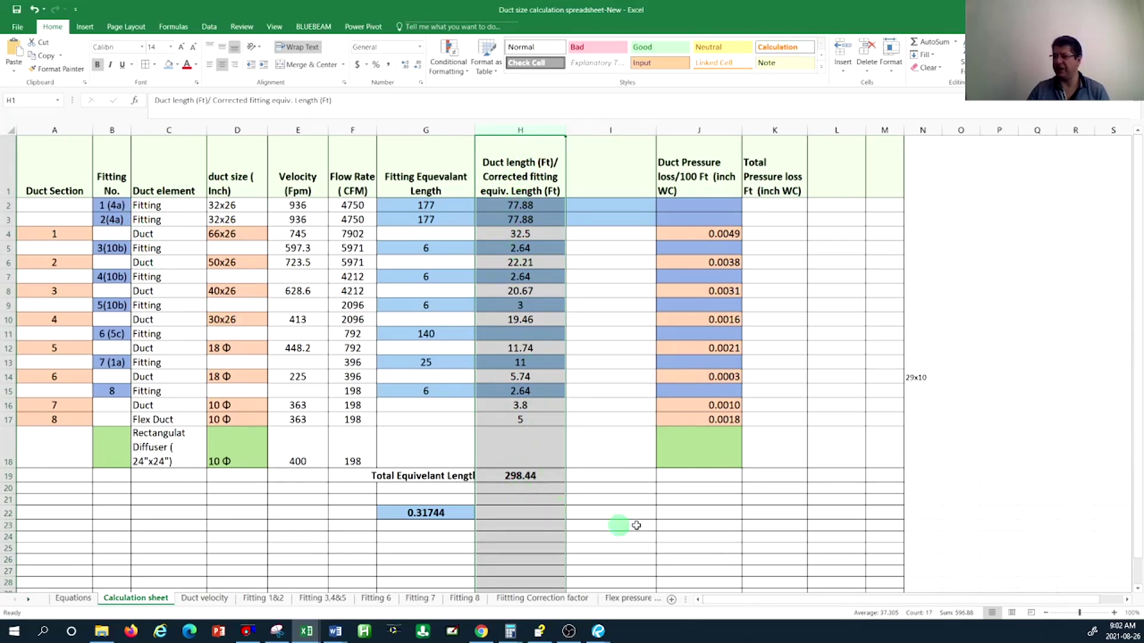
{"action": "left_click", "coordinate": [517, 475]}
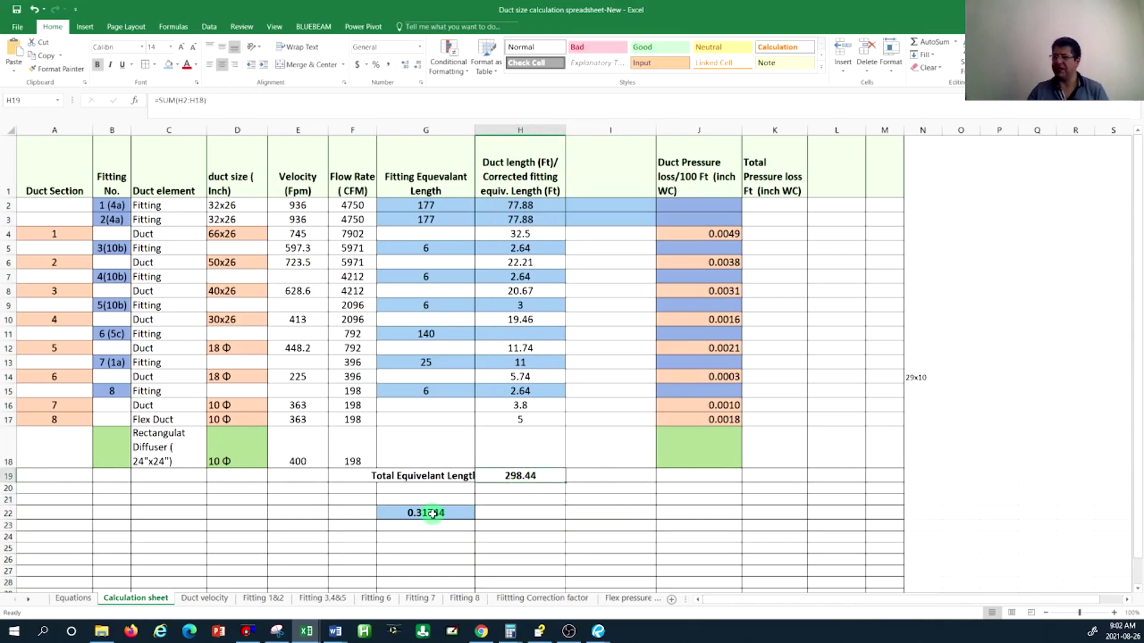
{"action": "left_click", "coordinate": [456, 511]}
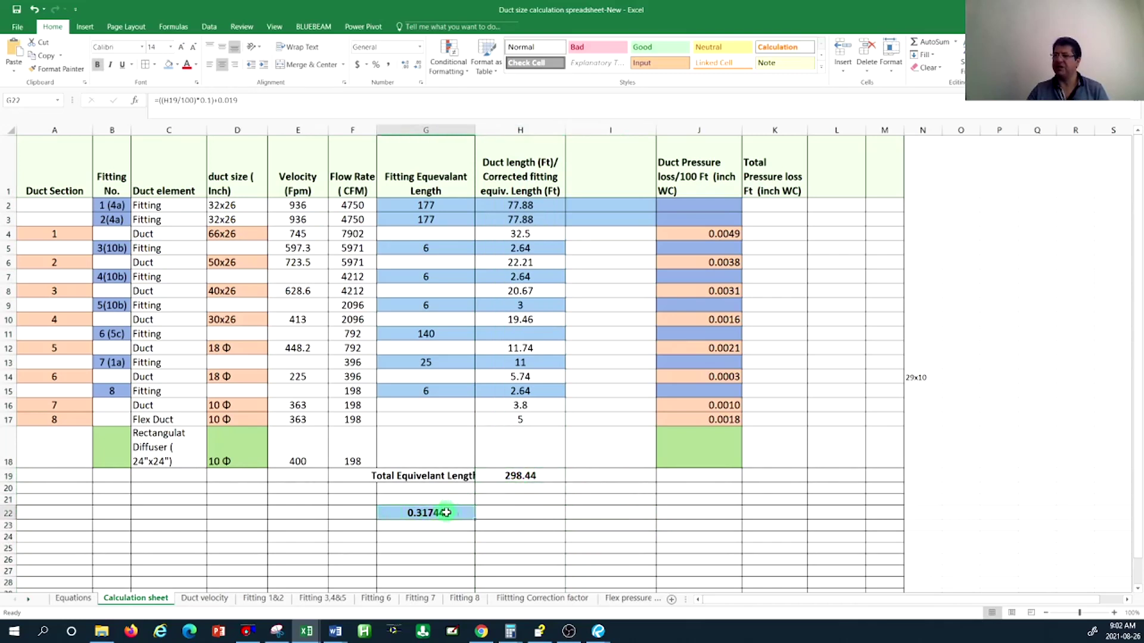
{"action": "left_click", "coordinate": [304, 104]}
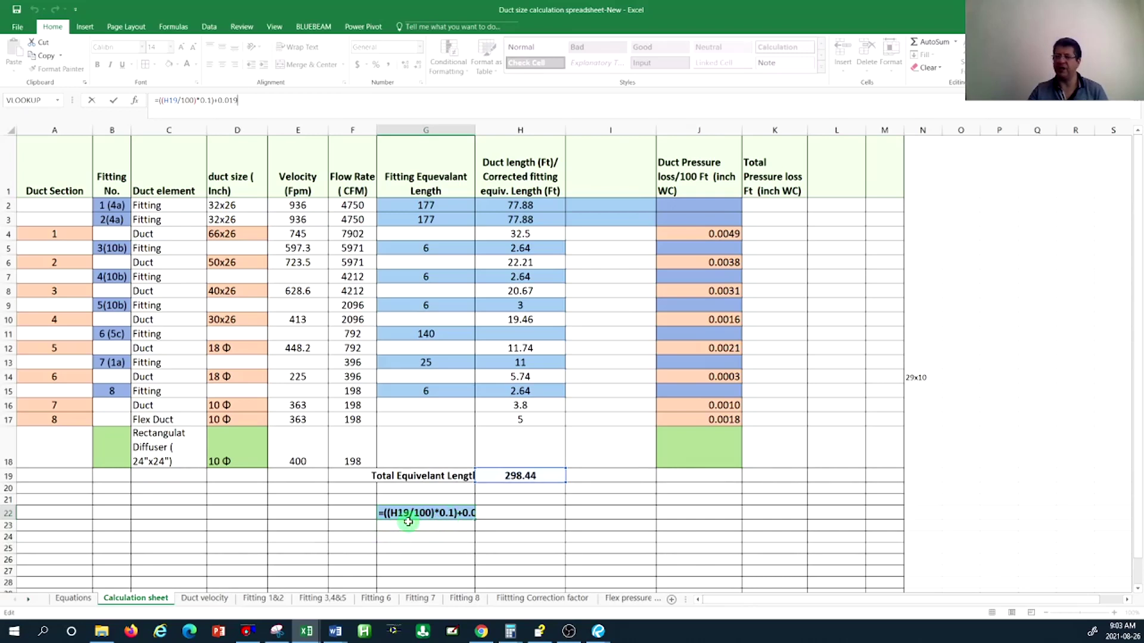
{"action": "key", "text": "ctrl+Return"}
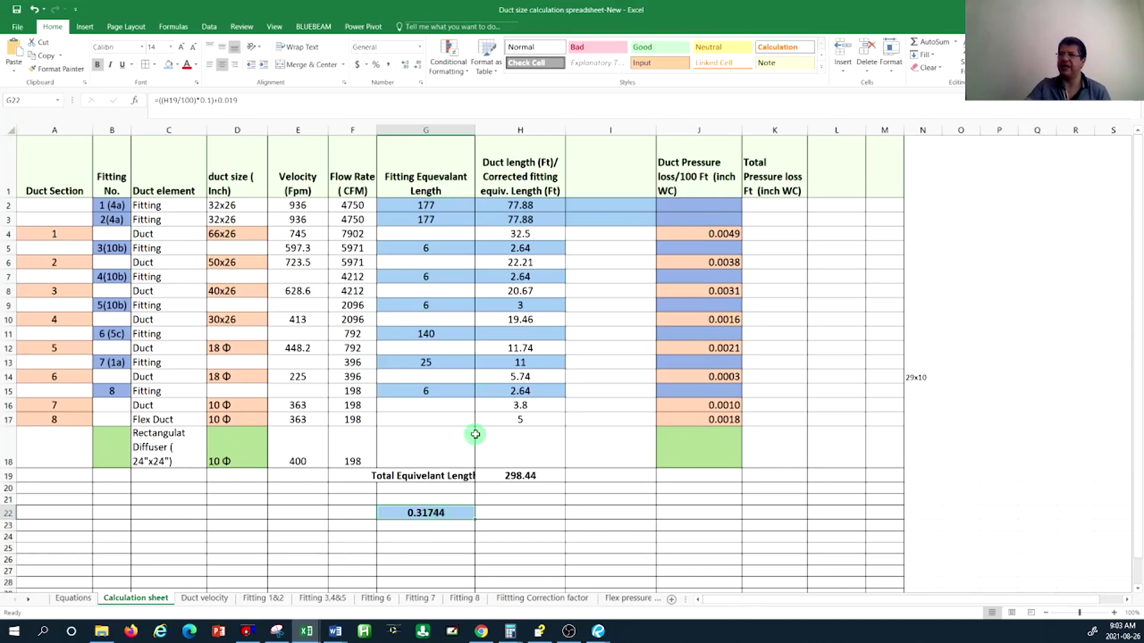
View the round elbow loss comparison in the smacna_duct_design_fundamentals document in Revu, then return to the Calculation sheet in Excel
{"action": "left_click", "coordinate": [600, 632]}
{"action": "left_click", "coordinate": [527, 575]}
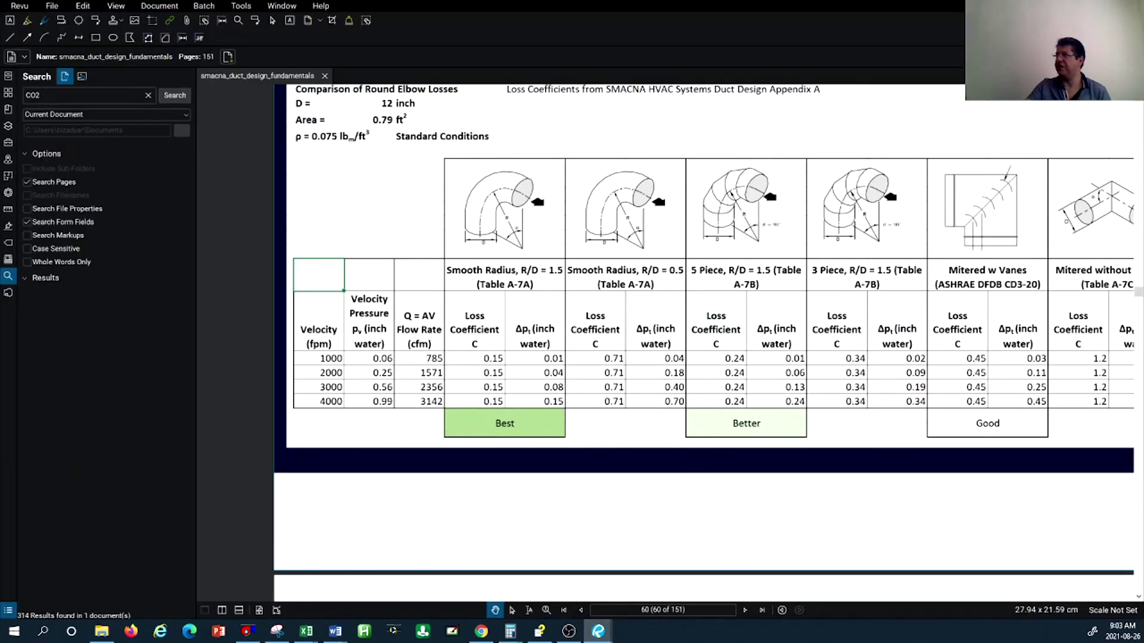
{"action": "key", "text": "alt+Tab"}
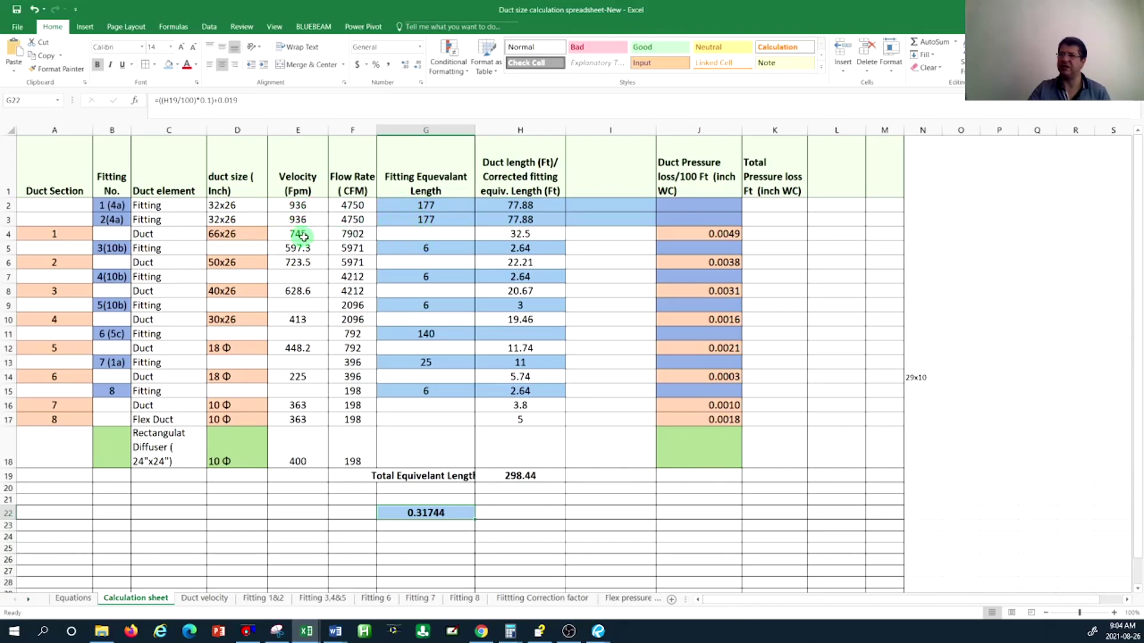
Switch to the McQuay DuctSizer and set the flow rate for duct section 1 to 7902 cfm
{"action": "left_click", "coordinate": [247, 632]}
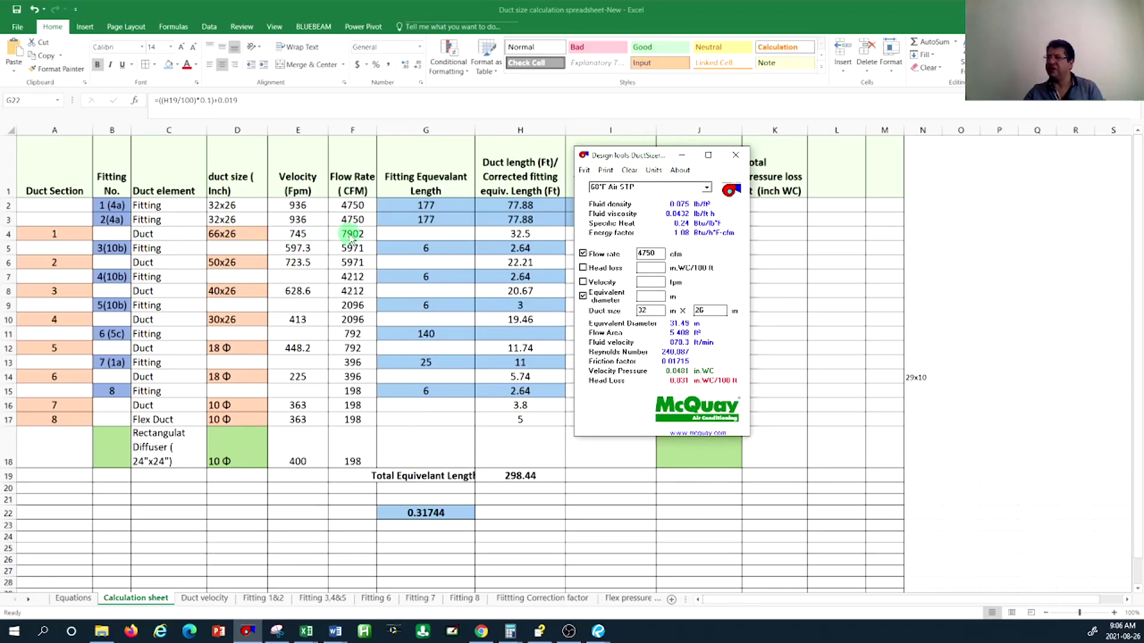
{"action": "double_click", "coordinate": [646, 253]}
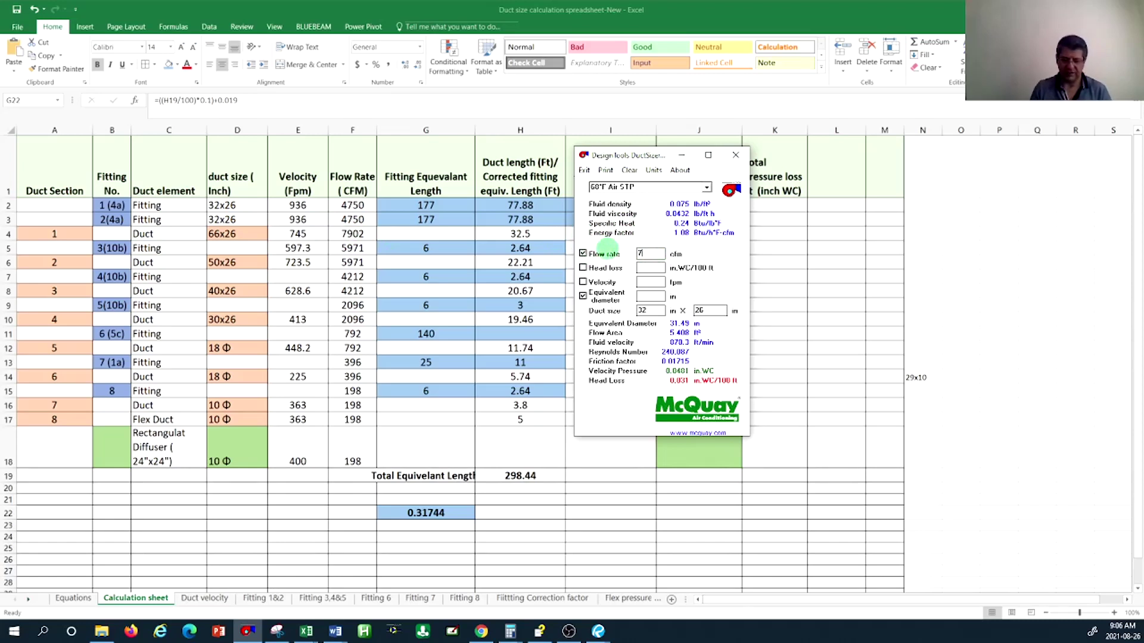
{"action": "type", "text": "790"}
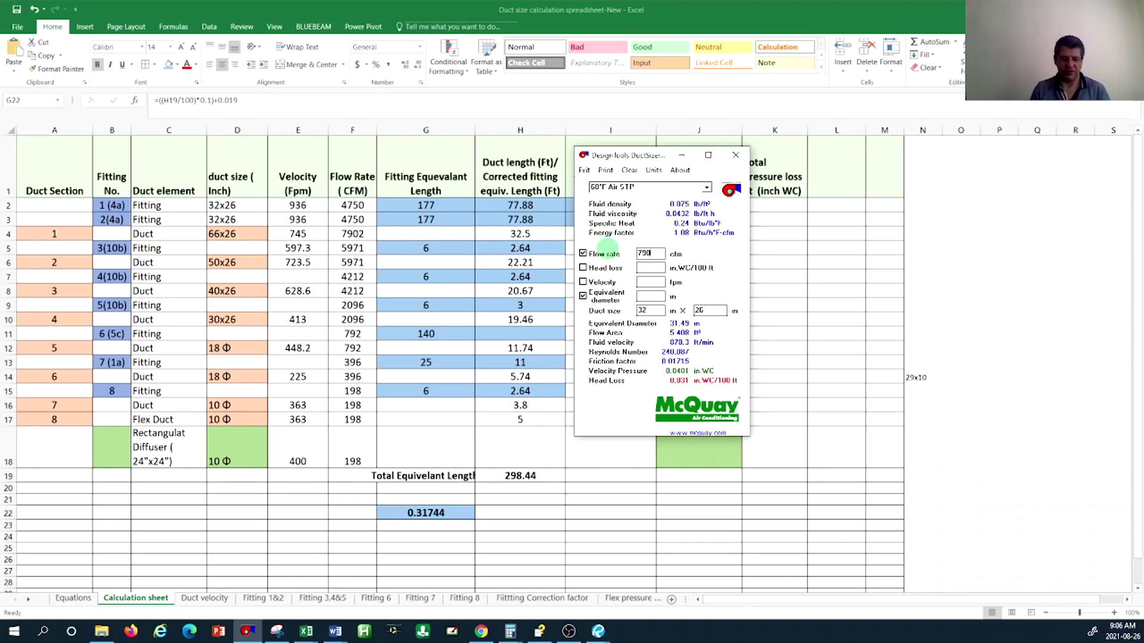
{"action": "type", "text": "2"}
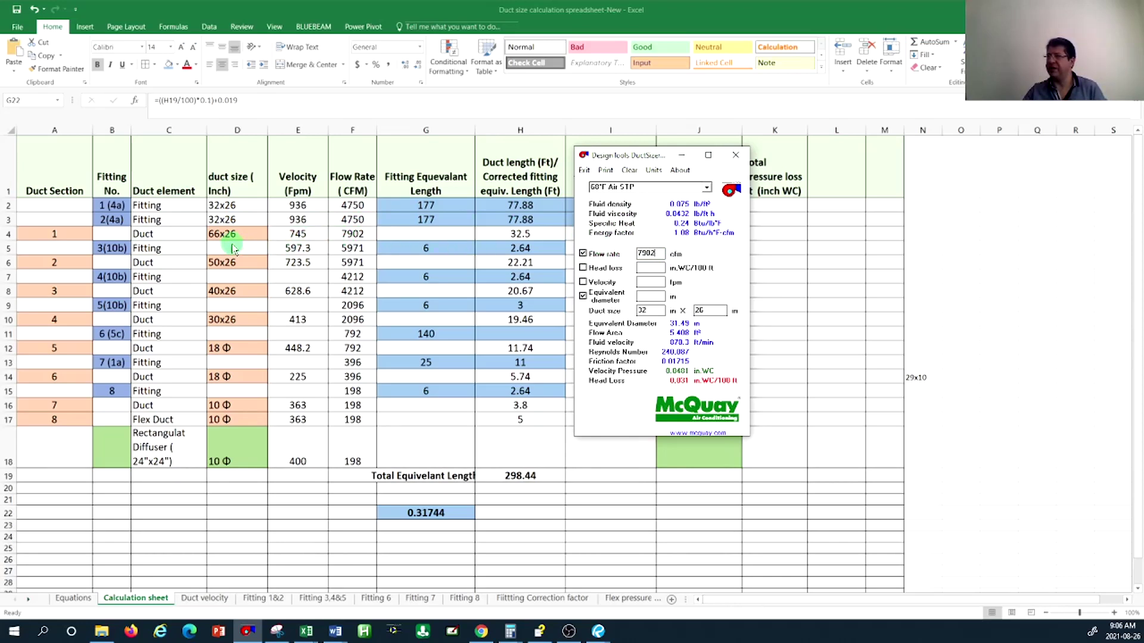
Set the duct size to 66 x 26 in, read the resulting head loss per 100 ft and return to the Excel spreadsheet
{"action": "left_click_drag", "start_coordinate": [655, 310], "coordinate": [622, 311]}
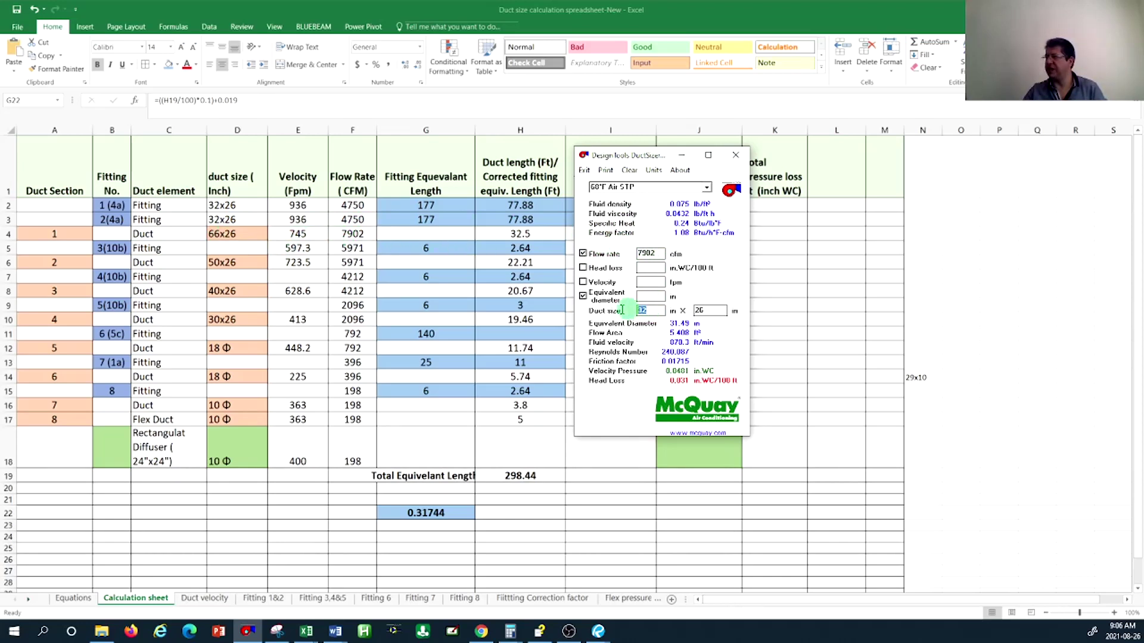
{"action": "type", "text": "66"}
{"action": "left_click", "coordinate": [714, 311]}
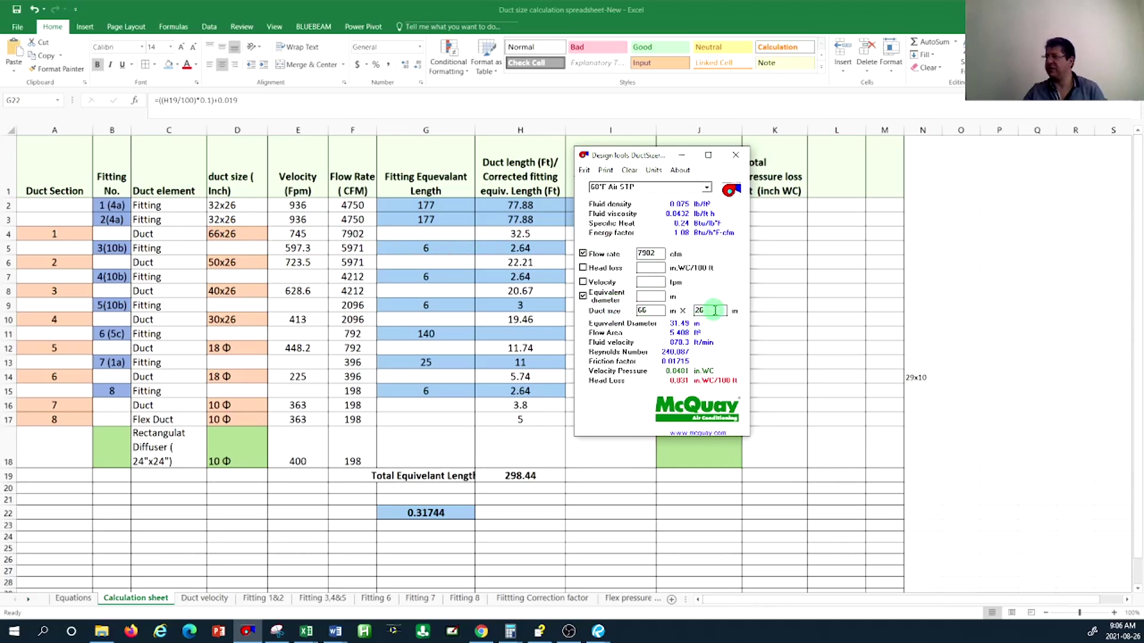
{"action": "key", "text": "BackSpace"}
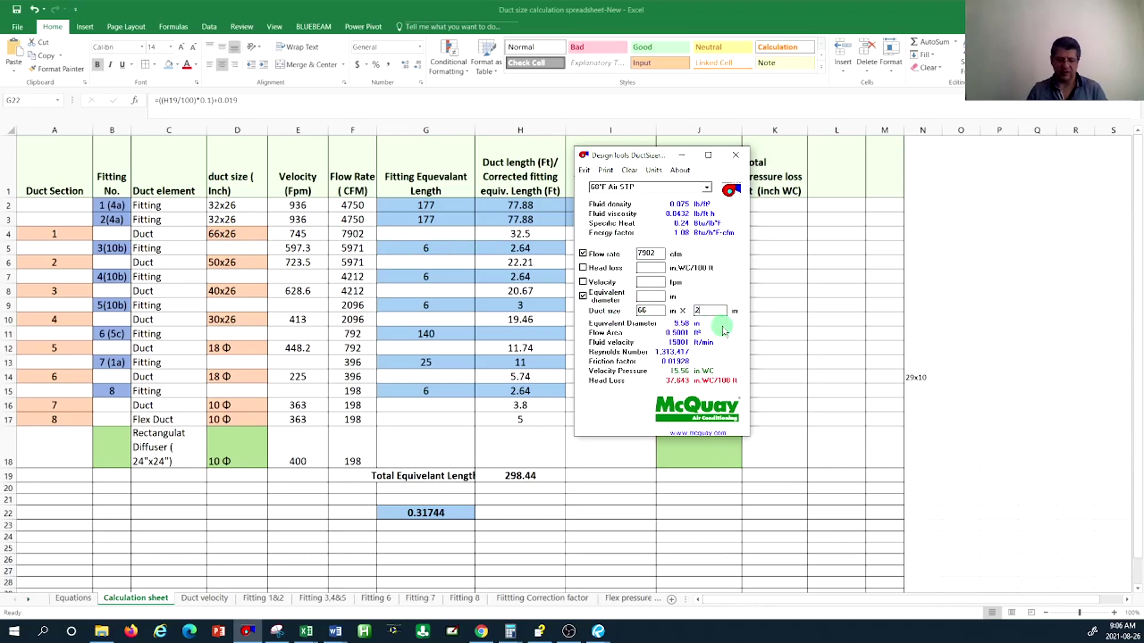
{"action": "type", "text": "6"}
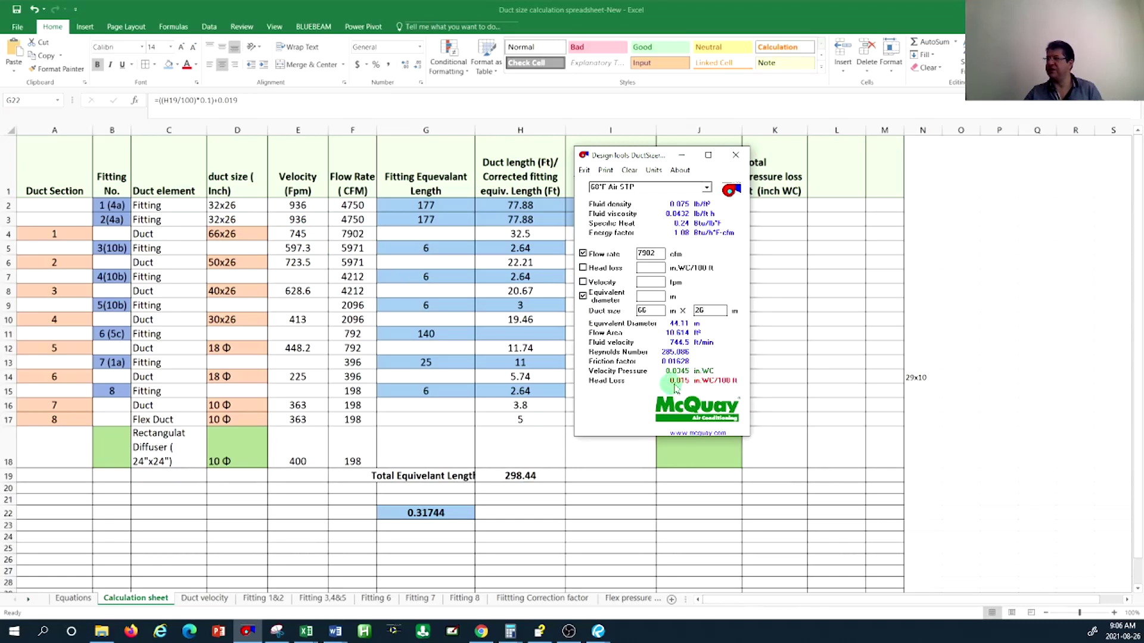
{"action": "left_click", "coordinate": [681, 156]}
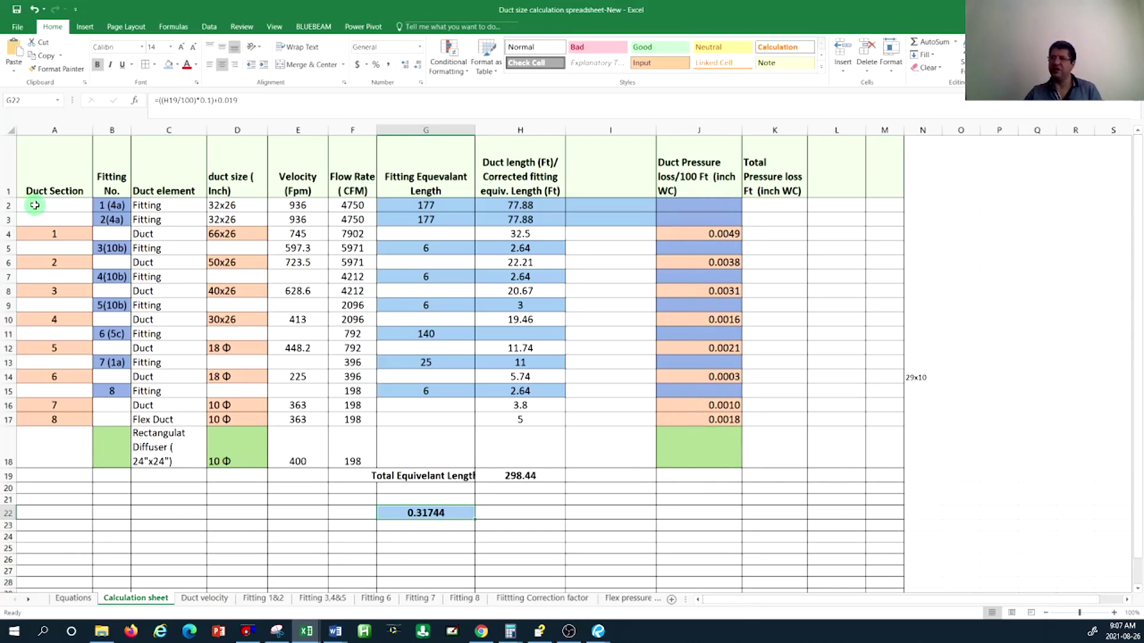
Review the velocity pressure and total pressure formulas on the Equations sheet, then return to the Calculation sheet
{"action": "left_click", "coordinate": [73, 598]}
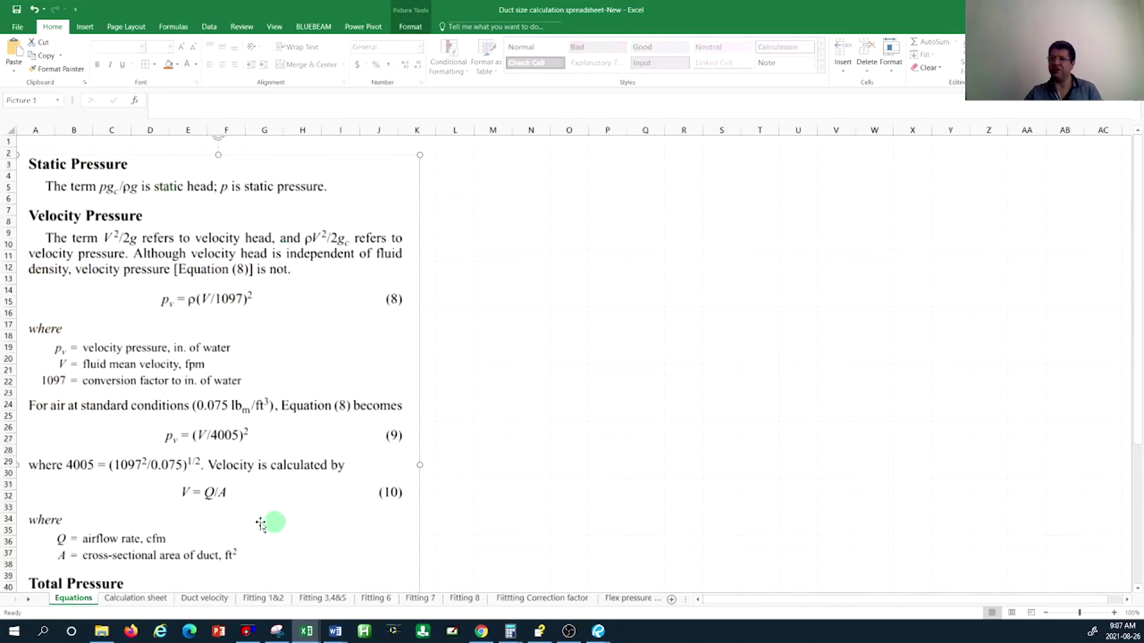
{"action": "scroll", "coordinate": [205, 344], "scroll_direction": "down", "scroll_amount": 2}
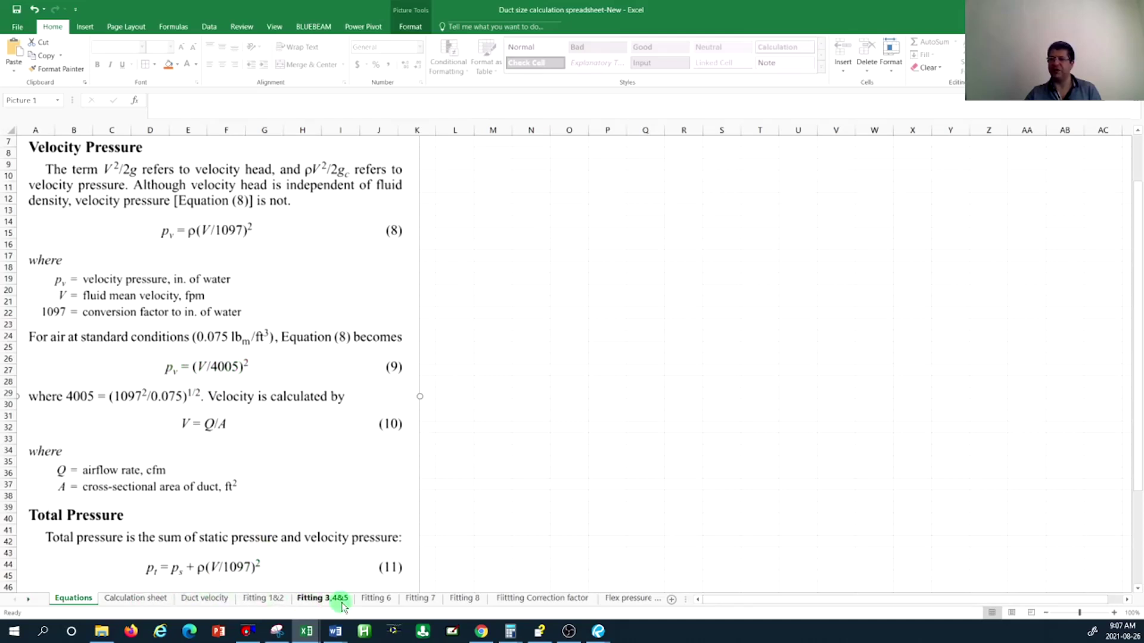
{"action": "left_click", "coordinate": [143, 597]}
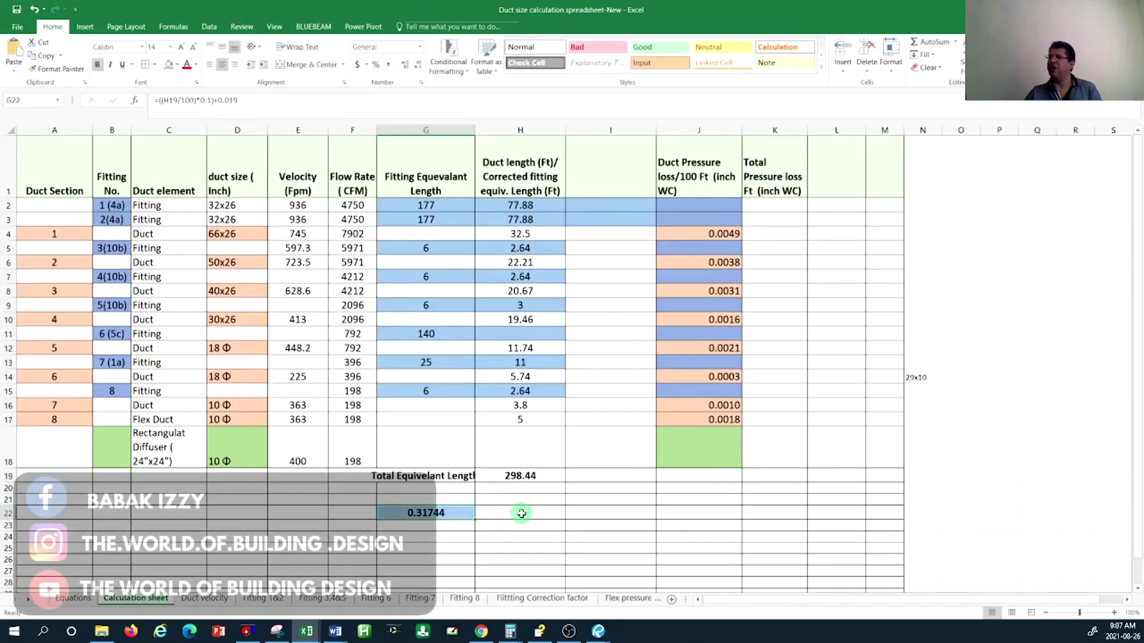